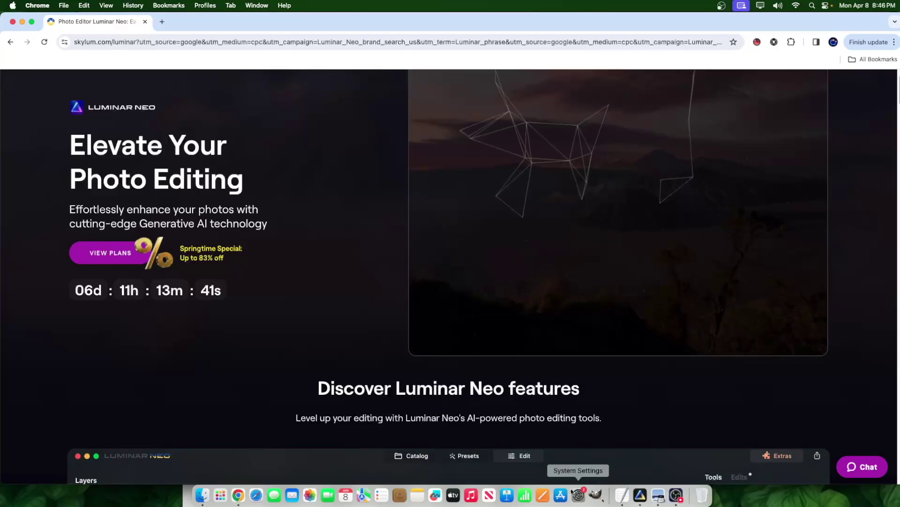
# - Bring the Preview window with the watercolor reindeer-and-sled image in front of Chrome
pyautogui.click(659, 493)
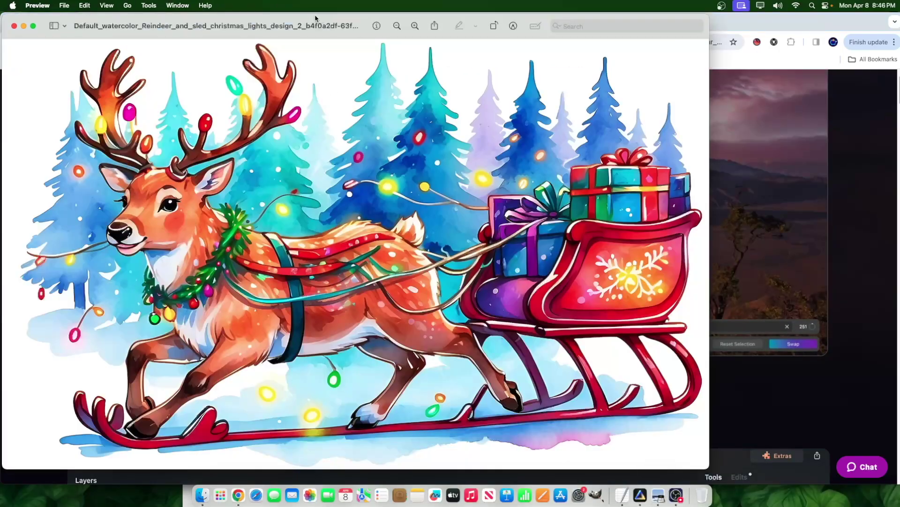
# - Move the Preview reindeer image window to the right, then switch back to Chrome's Luminar Neo page
pyautogui.moveTo(293, 26); pyautogui.dragTo(388, 25)
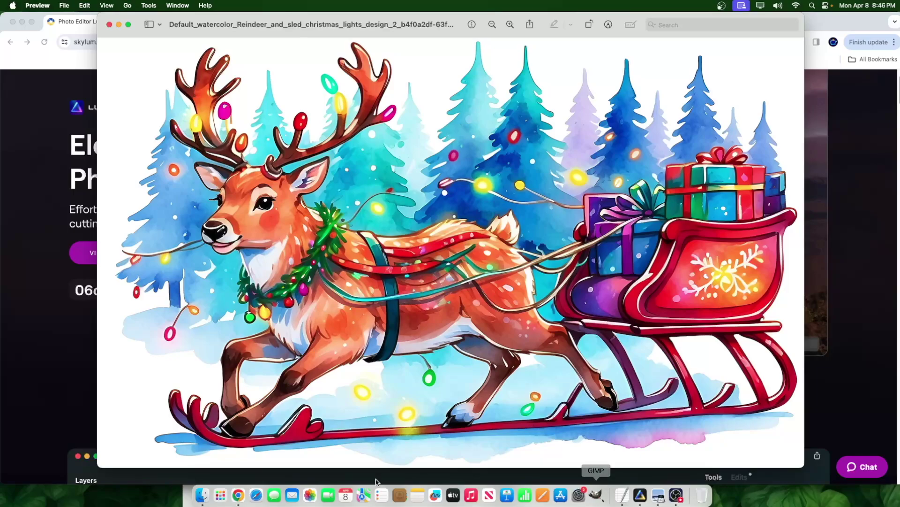
pyautogui.click(870, 305)
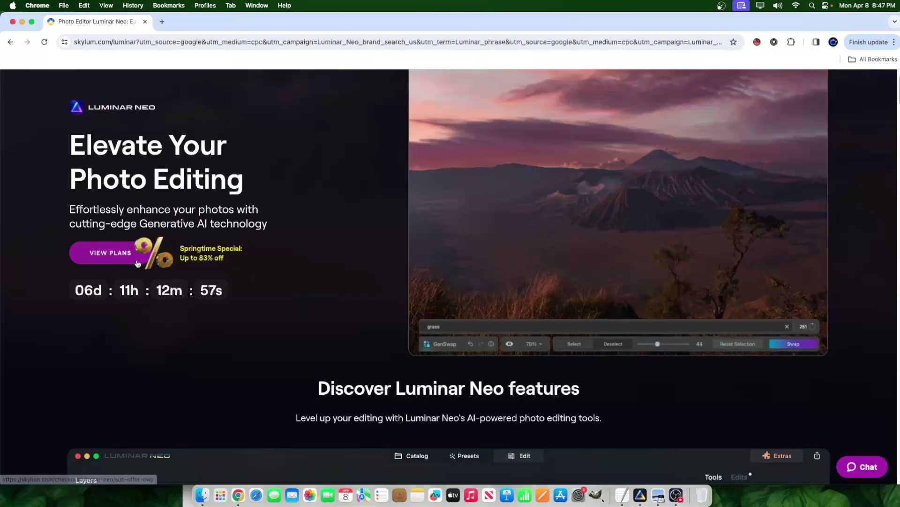
# - Open VIEW PLANS to load the Skylum Unlock Springtime Savings offer page
pyautogui.click(136, 269)
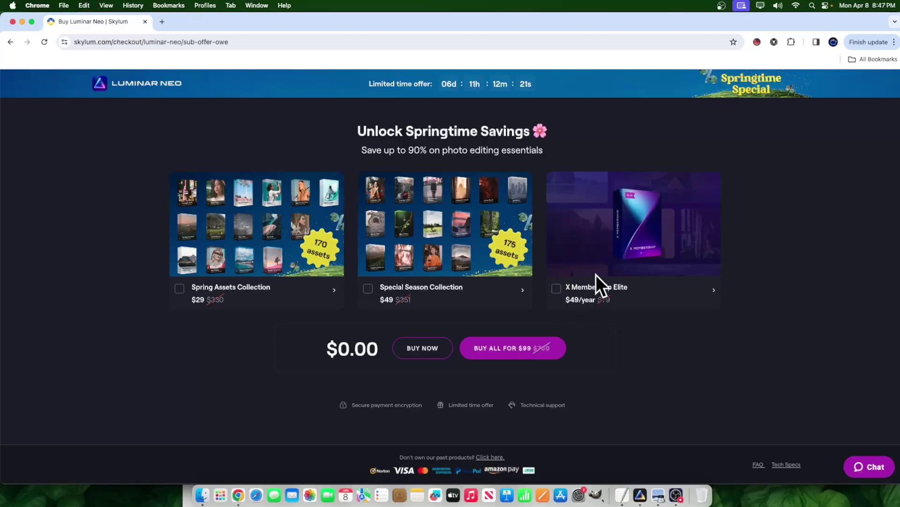
# - Add X Membership Elite for a $49.00 total, then dismiss the FastSpring checkout form
pyautogui.click(557, 290)
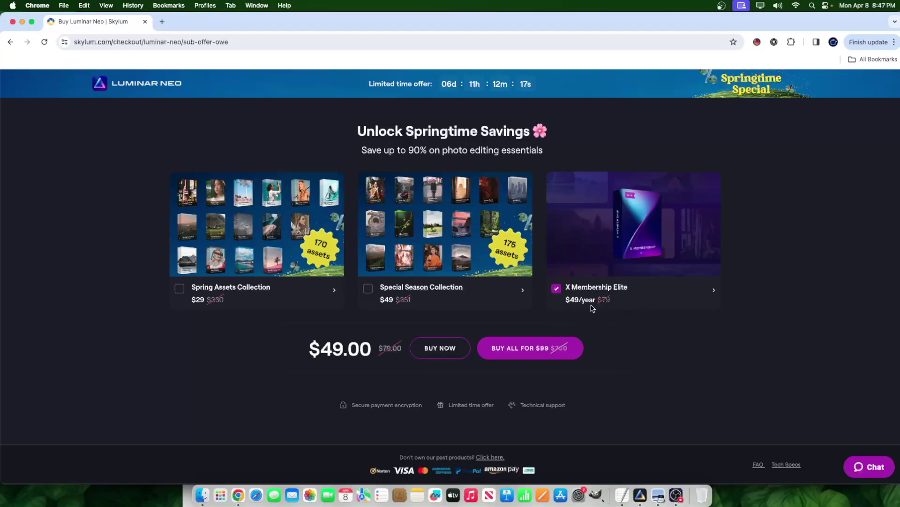
pyautogui.click(440, 346)
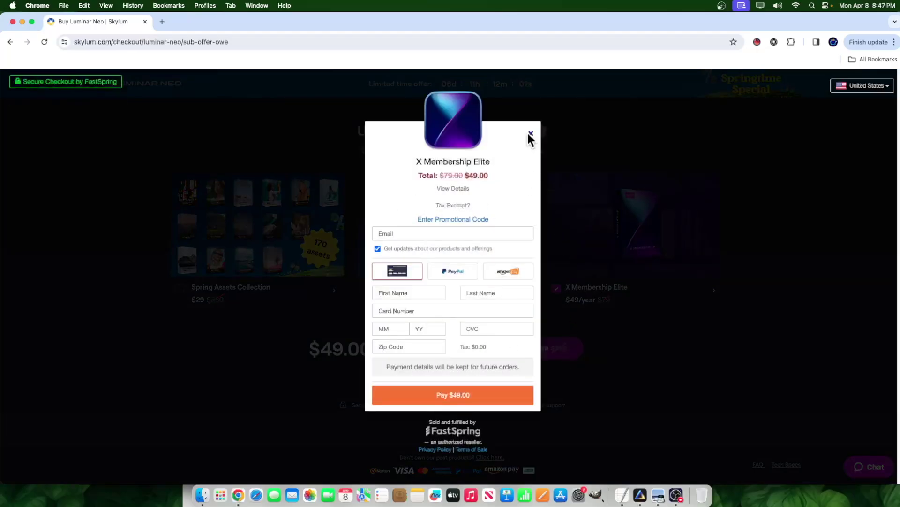
pyautogui.click(529, 134)
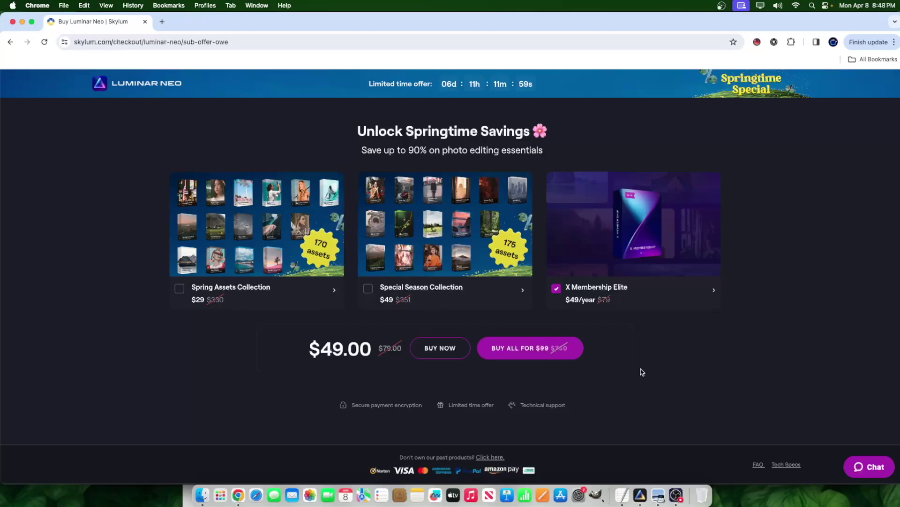
# - Import the reindeer image from Downloads into Luminar Neo and open it in Edit
pyautogui.click(640, 494)
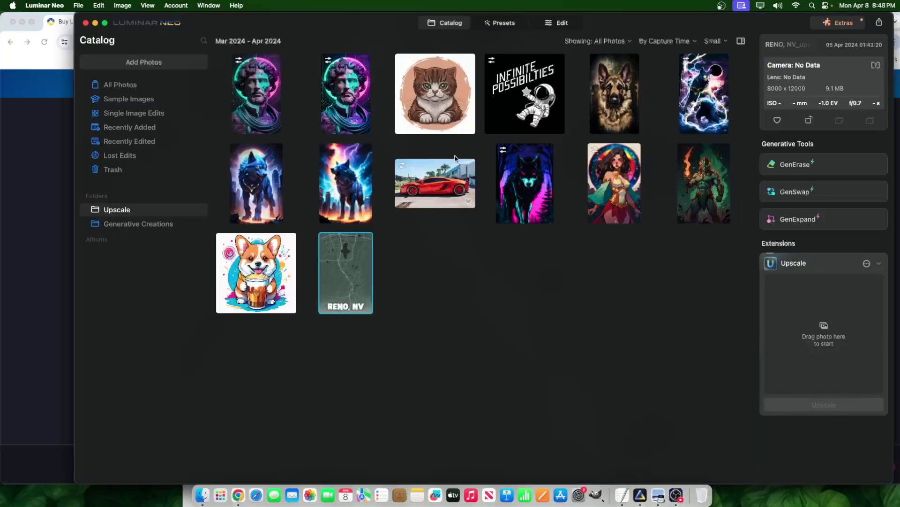
pyautogui.click(202, 495)
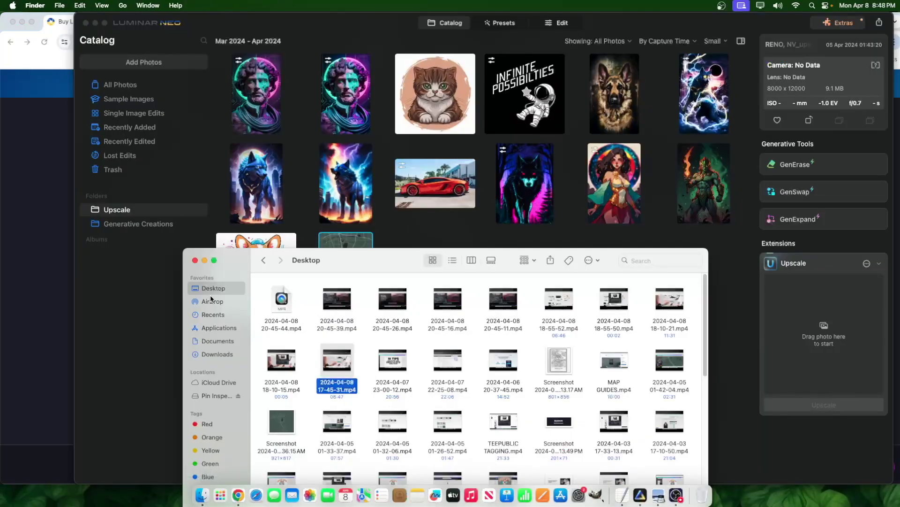
pyautogui.click(230, 354)
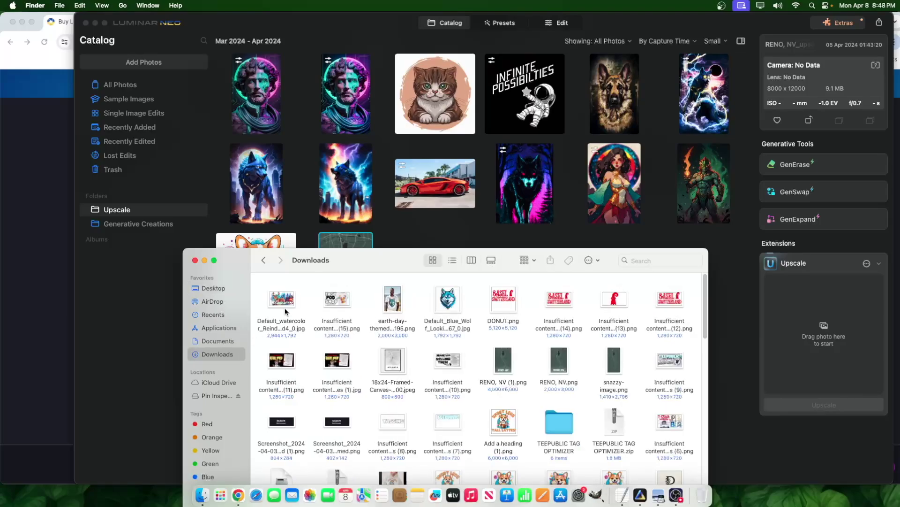
pyautogui.moveTo(285, 308); pyautogui.dragTo(395, 129)
pyautogui.click(395, 128)
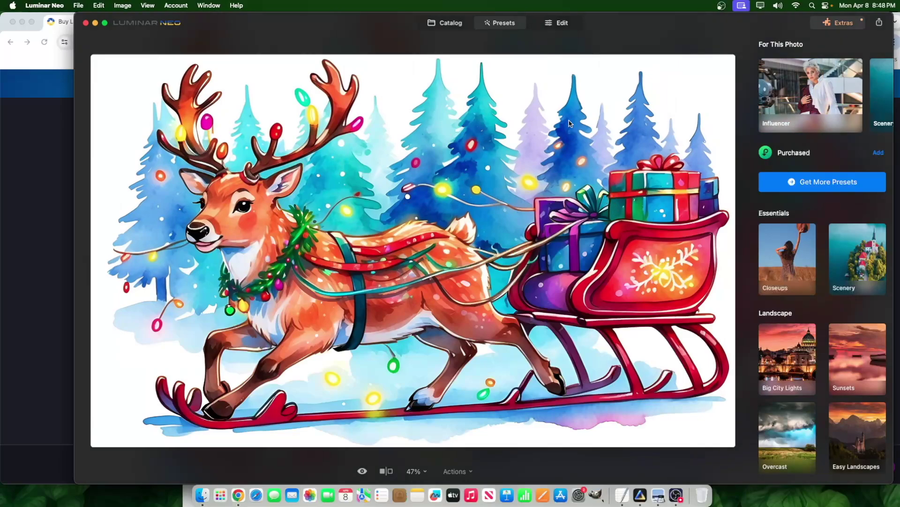
pyautogui.click(561, 23)
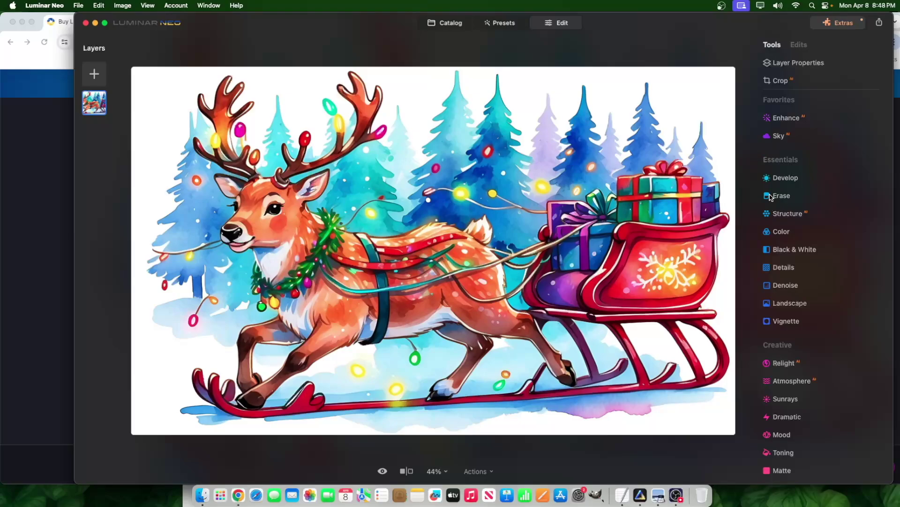
# - With the Erase tool at brush size 62, remove the yellow ring light
pyautogui.click(779, 196)
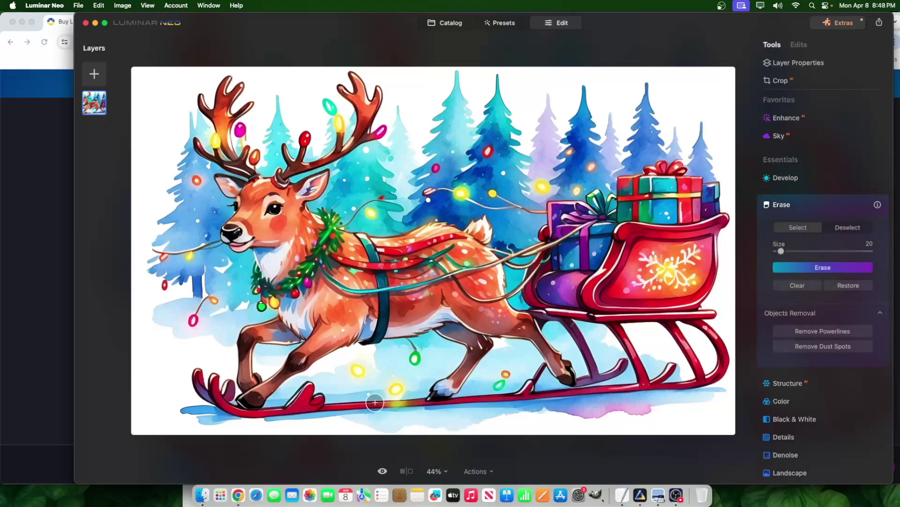
pyautogui.scroll(8, 375, 402)
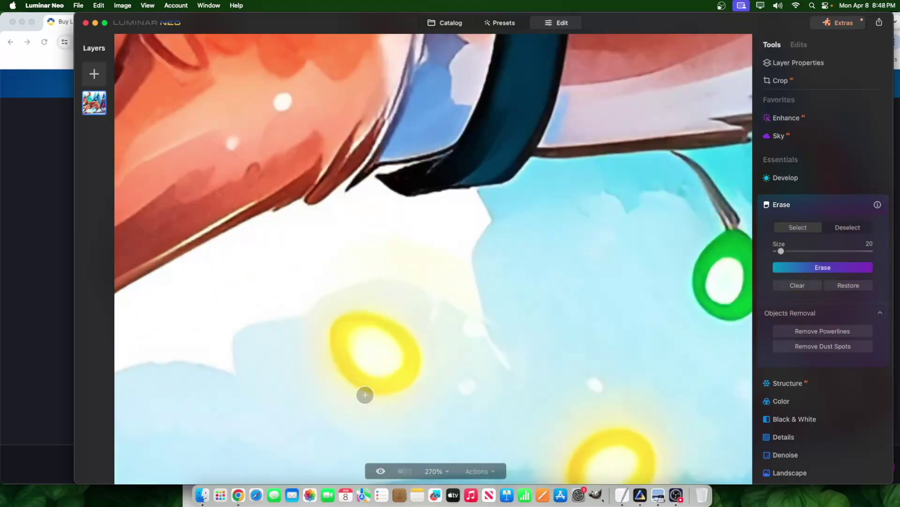
pyautogui.scroll(-6, 343, 327)
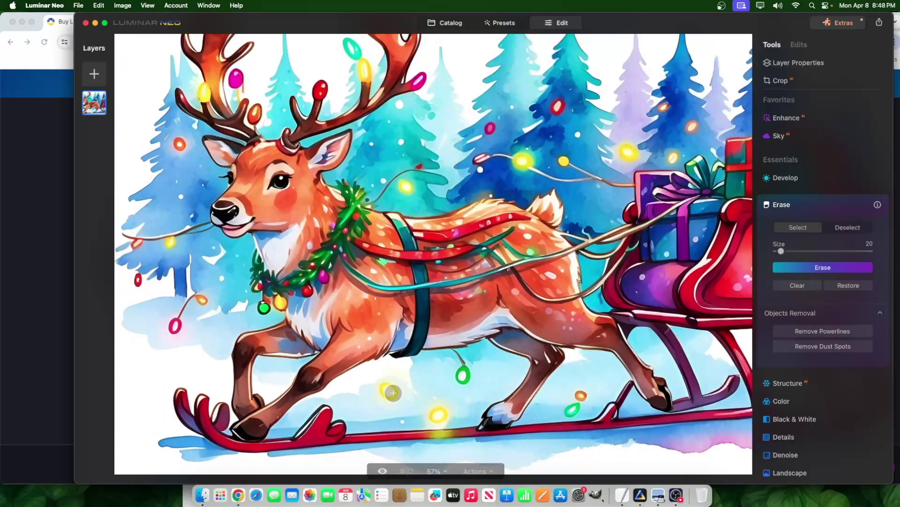
pyautogui.scroll(6, 388, 394)
pyautogui.moveTo(374, 349)
pyautogui.mouseDown()
pyautogui.moveTo(352, 368)
pyautogui.moveTo(378, 405)
pyautogui.moveTo(411, 406)
pyautogui.moveTo(420, 370)
pyautogui.moveTo(374, 350)
pyautogui.moveTo(416, 380)
pyautogui.moveTo(415, 402)
pyautogui.moveTo(419, 388)
pyautogui.moveTo(405, 406)
pyautogui.moveTo(390, 367)
pyautogui.moveTo(372, 362)
pyautogui.moveTo(372, 374)
pyautogui.moveTo(408, 367)
pyautogui.mouseUp()
pyautogui.moveTo(781, 251); pyautogui.dragTo(802, 251)
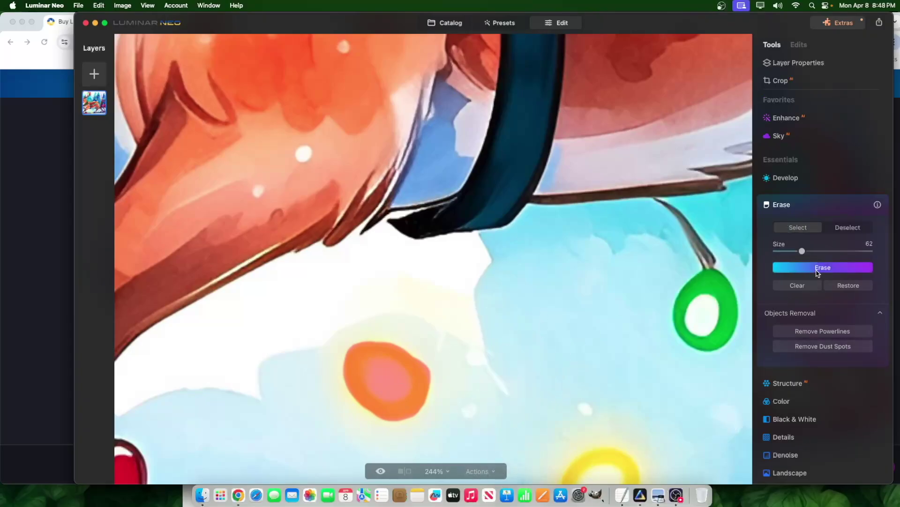
pyautogui.click(817, 268)
# - Erase the yellow light near the runner and the green light on the right
pyautogui.press('super+0')
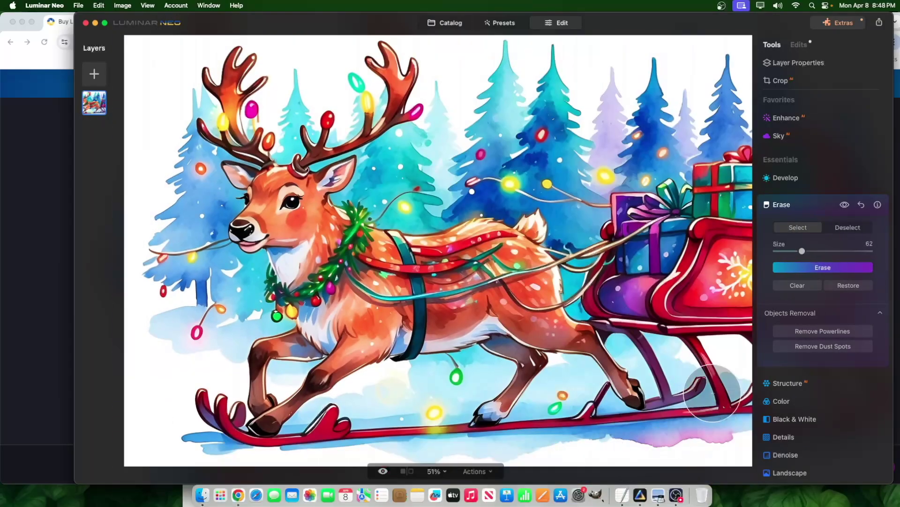
pyautogui.scroll(10, 361, 425)
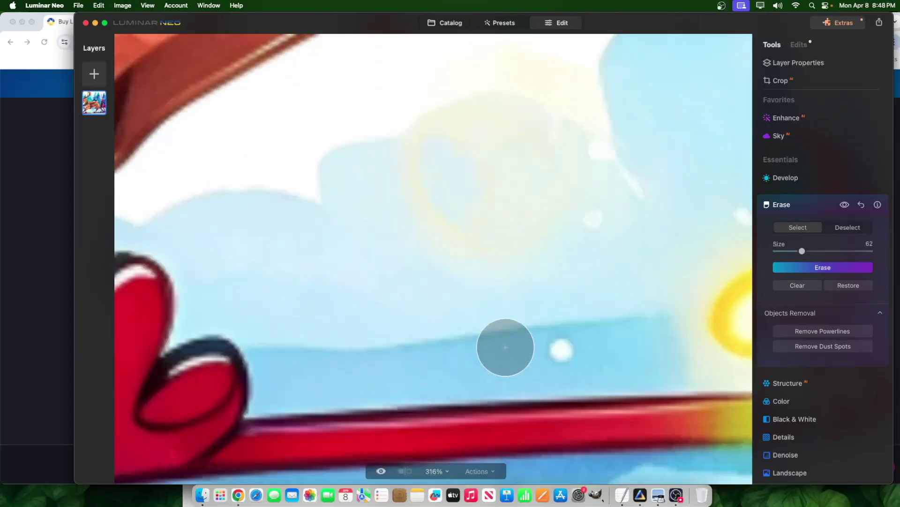
pyautogui.scroll(-5, 516, 244)
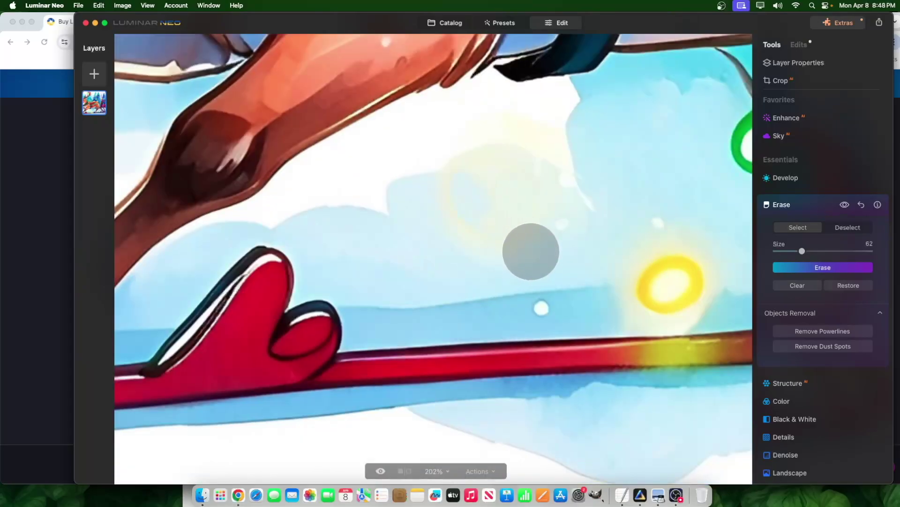
pyautogui.scroll(3, 616, 338)
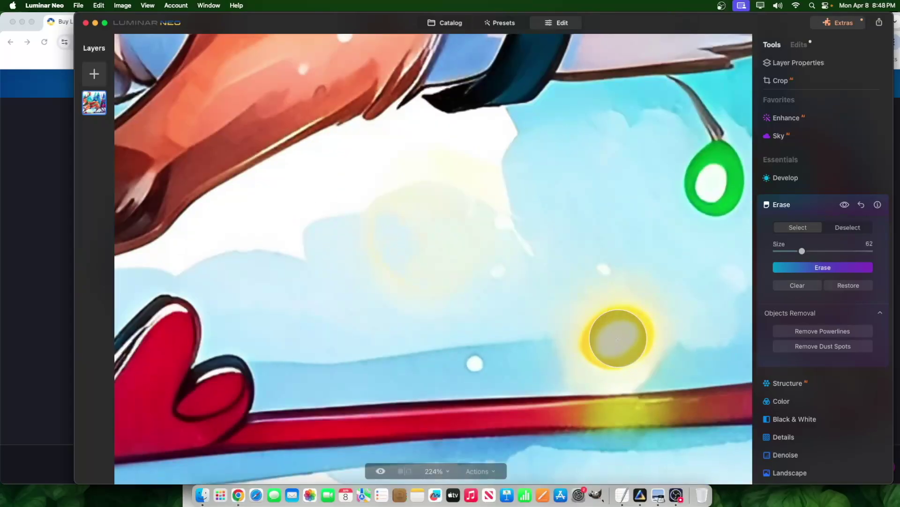
pyautogui.scroll(-4, 617, 342)
pyautogui.click(616, 350)
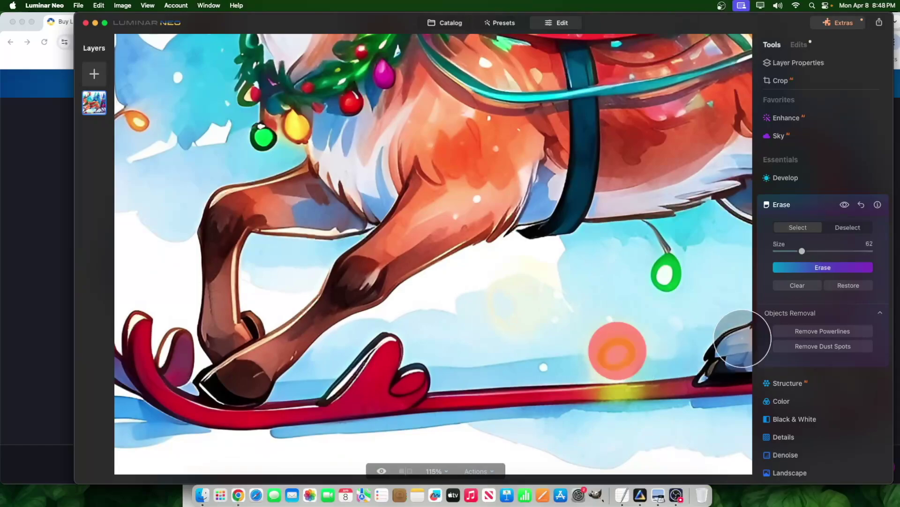
pyautogui.click(831, 271)
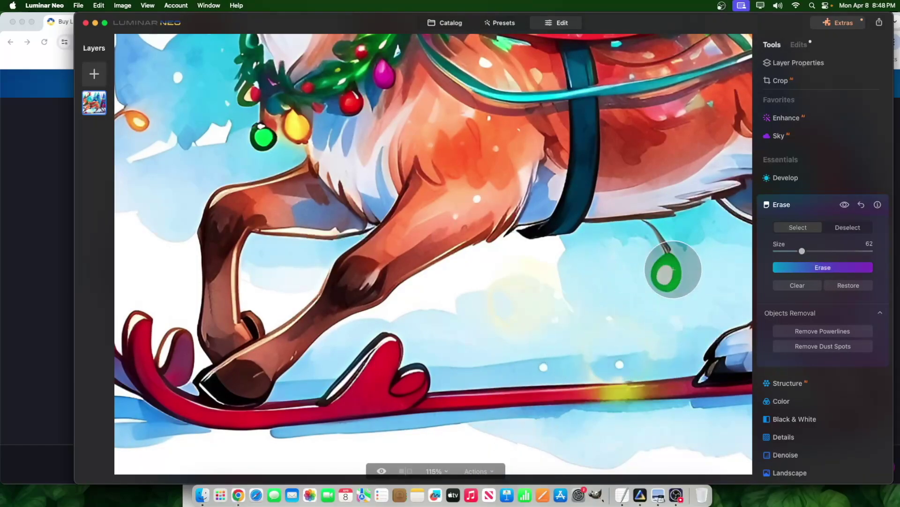
pyautogui.click(672, 274)
pyautogui.click(839, 269)
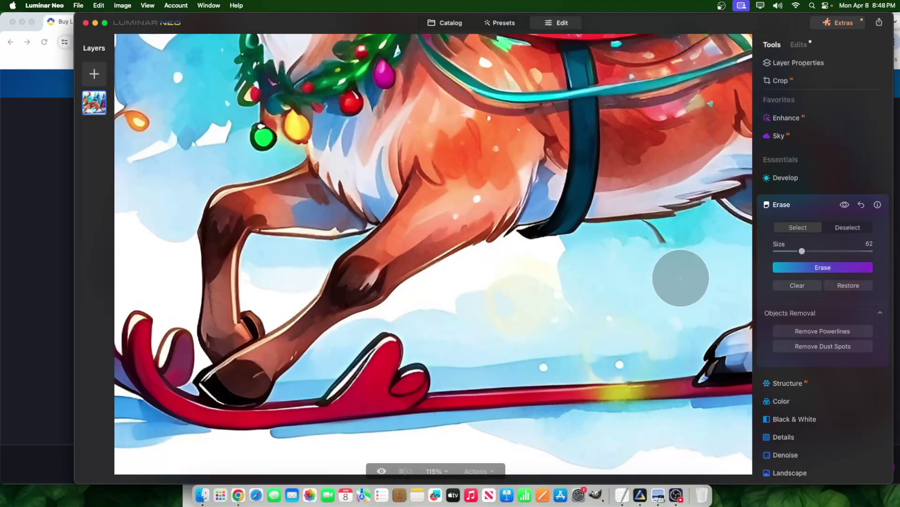
# - Shrink the erase brush to 22 and erase the dark pole
pyautogui.press('super+0')
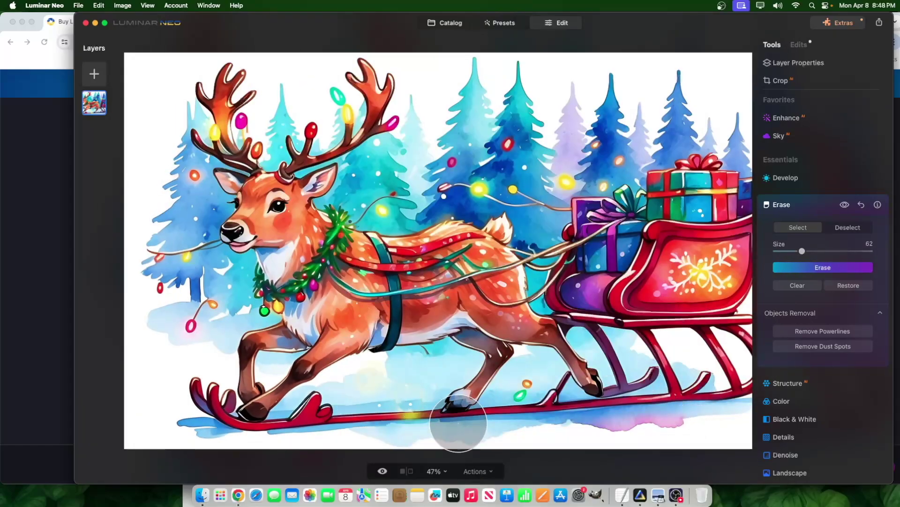
pyautogui.scroll(5, 412, 342)
pyautogui.scroll(5, 534, 391)
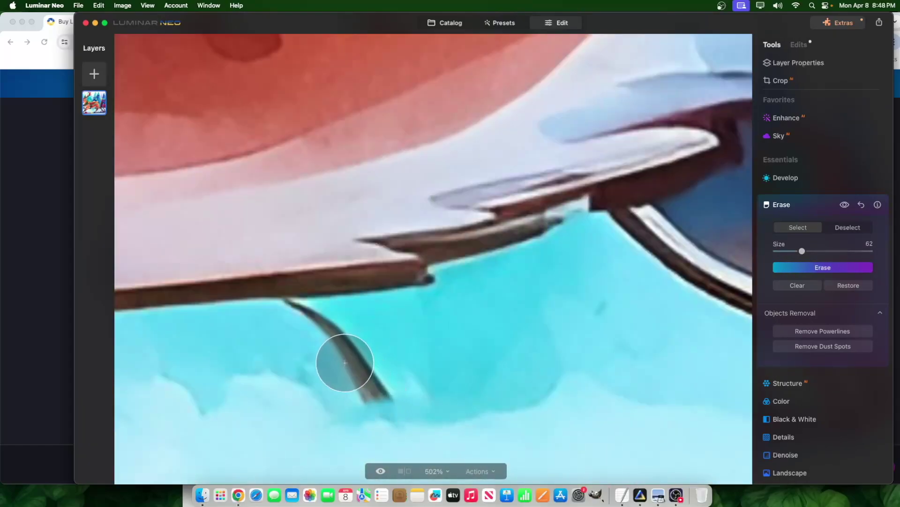
pyautogui.moveTo(802, 251); pyautogui.dragTo(780, 253)
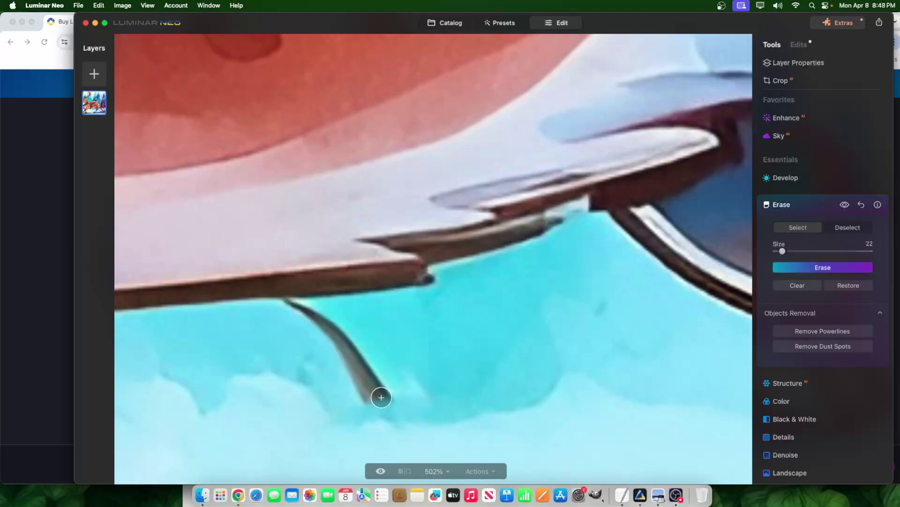
pyautogui.moveTo(382, 398)
pyautogui.mouseDown()
pyautogui.moveTo(334, 327)
pyautogui.moveTo(285, 302)
pyautogui.mouseUp()
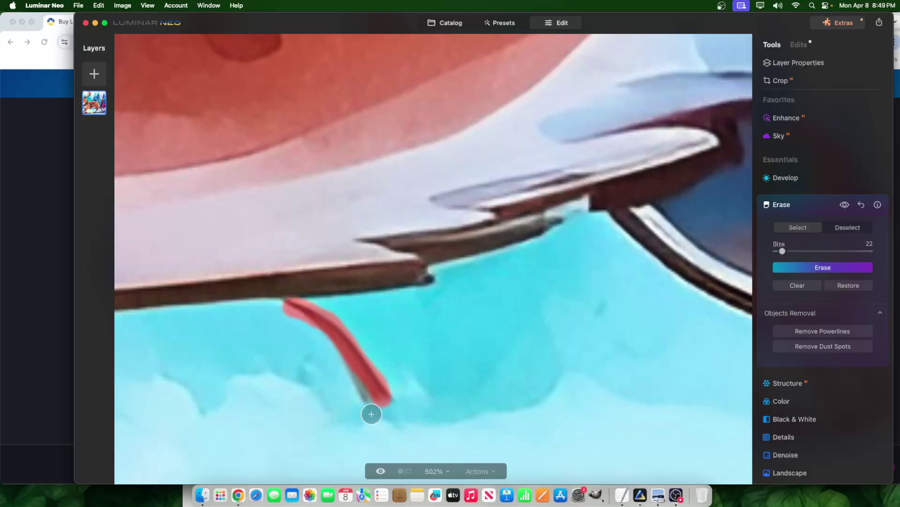
pyautogui.moveTo(370, 413); pyautogui.dragTo(327, 332)
pyautogui.click(814, 268)
pyautogui.scroll(-10, 343, 409)
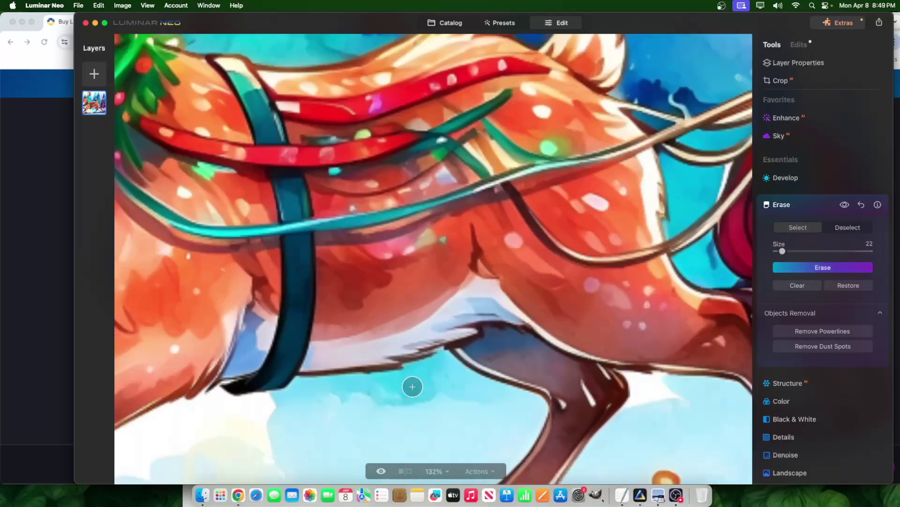
# - Erase the red runner section beneath the hooves, enlarging the brush to 30
pyautogui.scroll(2, 469, 413)
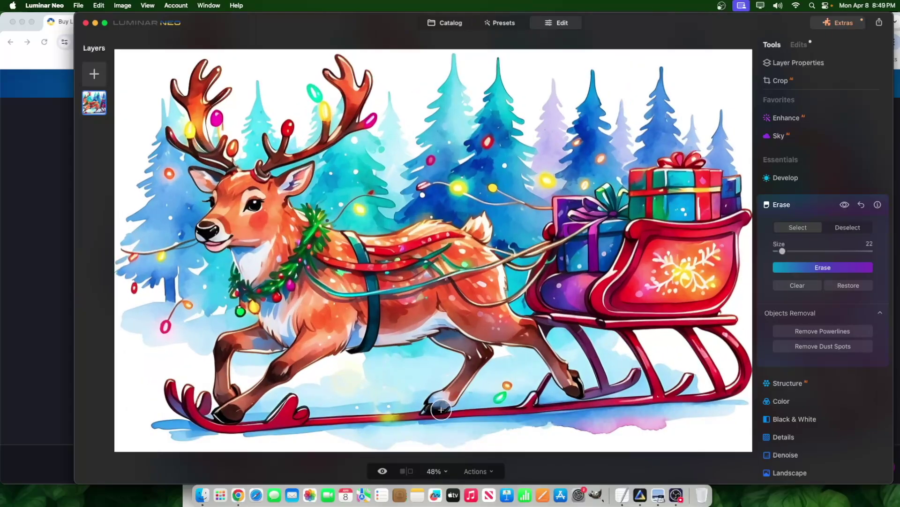
pyautogui.scroll(2, 367, 451)
pyautogui.scroll(2, 367, 452)
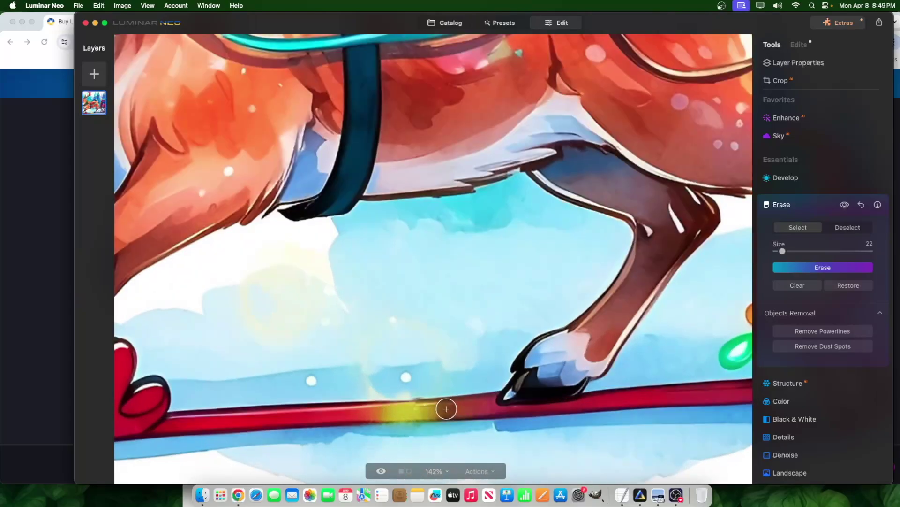
pyautogui.moveTo(389, 412)
pyautogui.mouseDown()
pyautogui.moveTo(194, 418)
pyautogui.moveTo(371, 418)
pyautogui.moveTo(474, 399)
pyautogui.mouseUp()
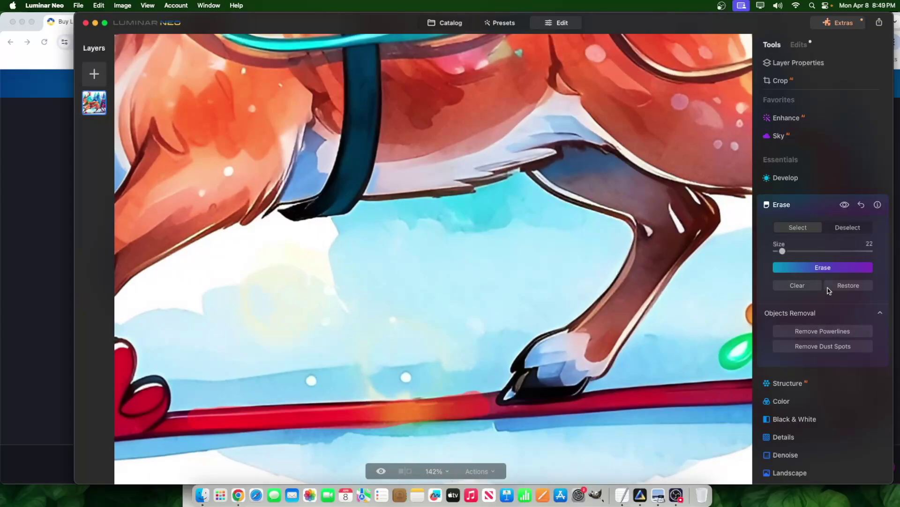
pyautogui.click(823, 267)
pyautogui.scroll(-2, 366, 414)
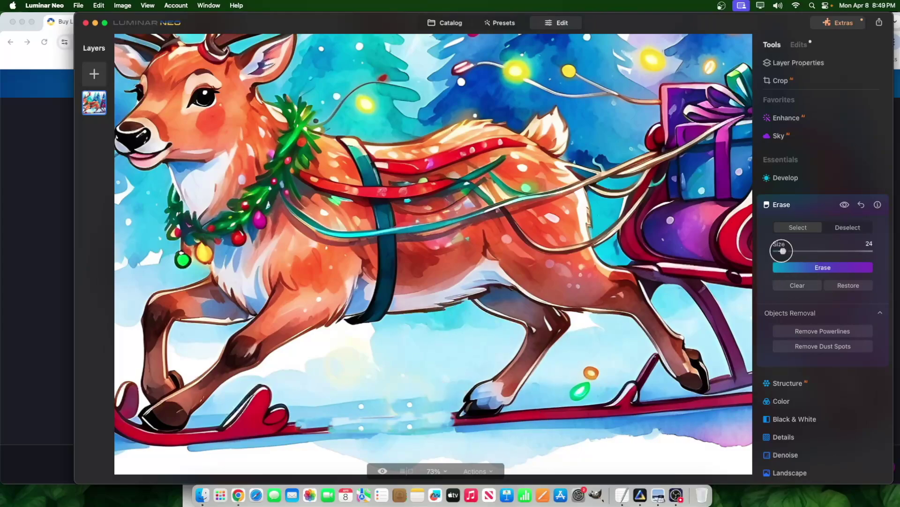
pyautogui.moveTo(788, 250); pyautogui.dragTo(789, 250)
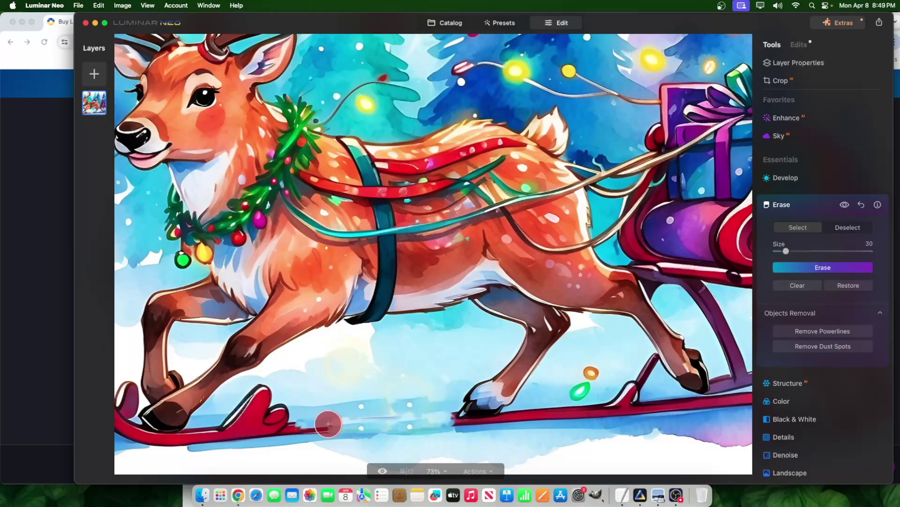
pyautogui.click(801, 270)
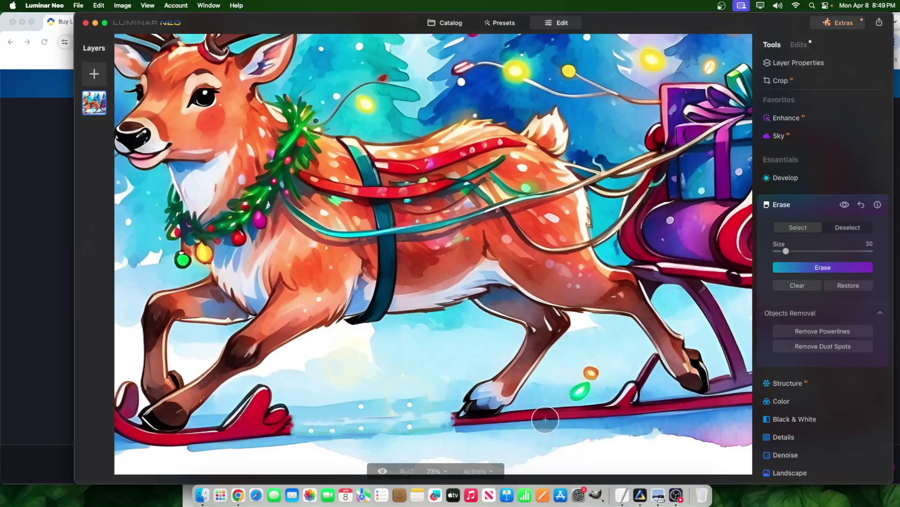
# - Erase another runner stretch and the sleigh's front strut
pyautogui.moveTo(528, 417); pyautogui.dragTo(629, 409)
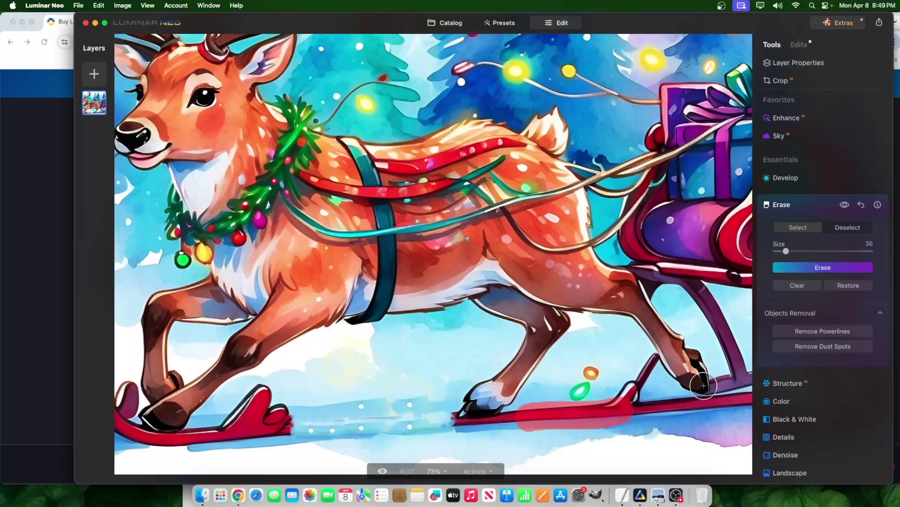
pyautogui.click(826, 267)
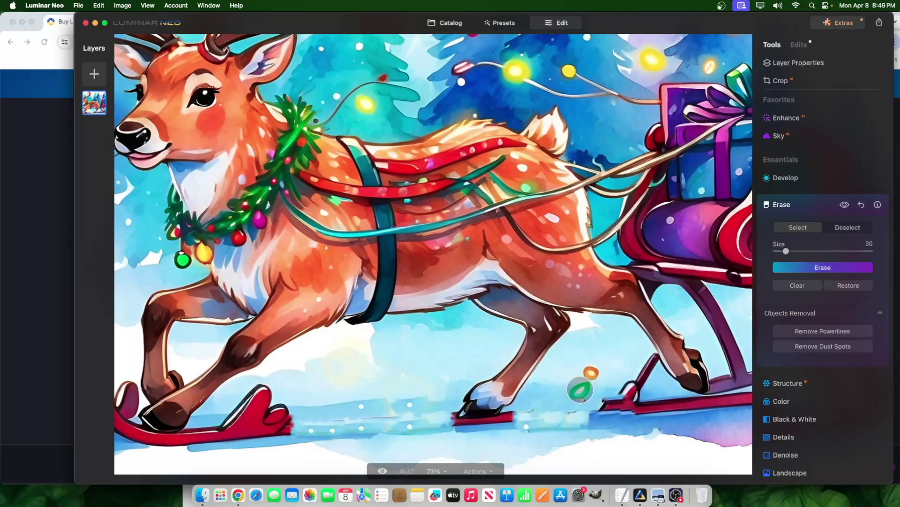
pyautogui.click(820, 269)
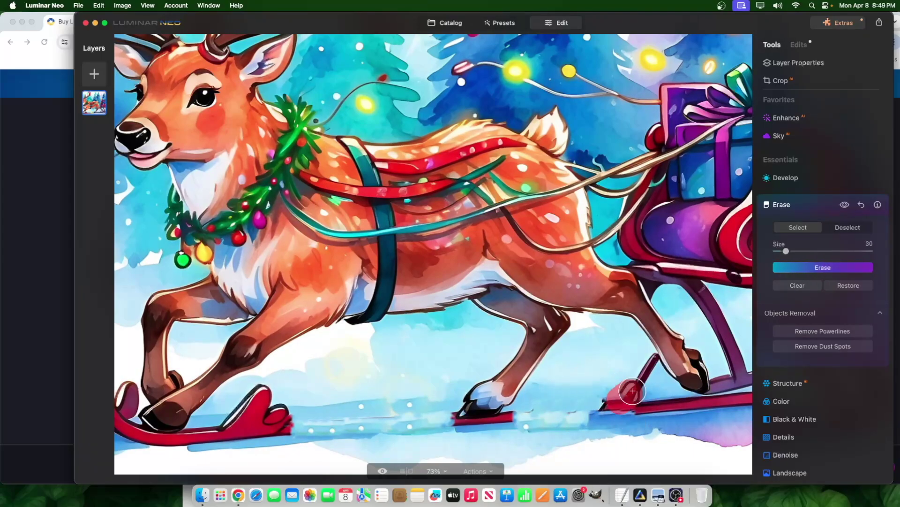
pyautogui.moveTo(632, 391)
pyautogui.mouseDown()
pyautogui.moveTo(606, 405)
pyautogui.moveTo(646, 368)
pyautogui.moveTo(629, 394)
pyautogui.moveTo(648, 409)
pyautogui.mouseUp()
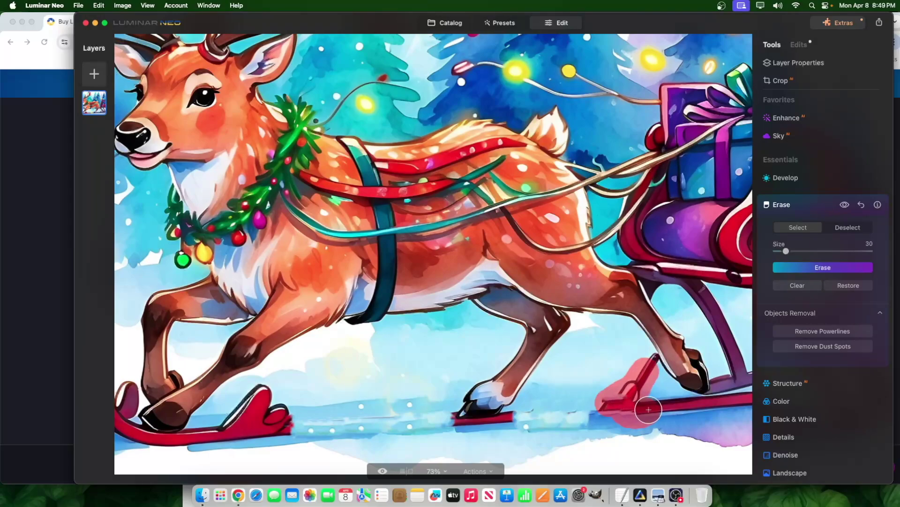
pyautogui.click(826, 267)
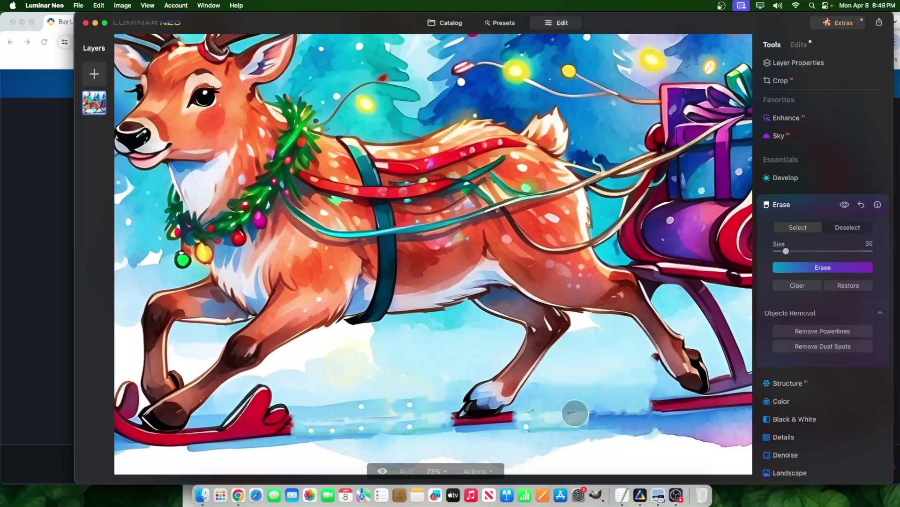
# - Erase the lower-left runner and strut pieces
pyautogui.scroll(3, 277, 449)
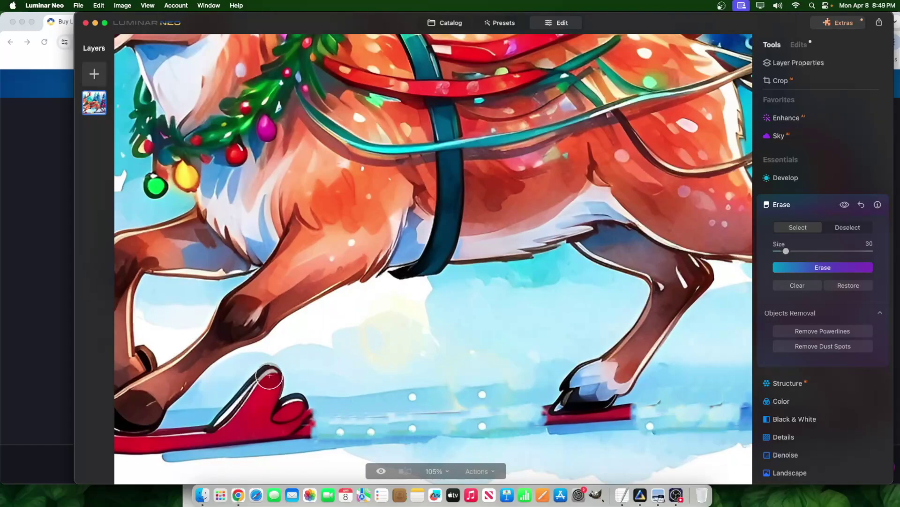
pyautogui.moveTo(295, 408)
pyautogui.mouseDown()
pyautogui.moveTo(268, 428)
pyautogui.moveTo(207, 438)
pyautogui.moveTo(237, 394)
pyautogui.moveTo(280, 377)
pyautogui.mouseUp()
pyautogui.click(796, 268)
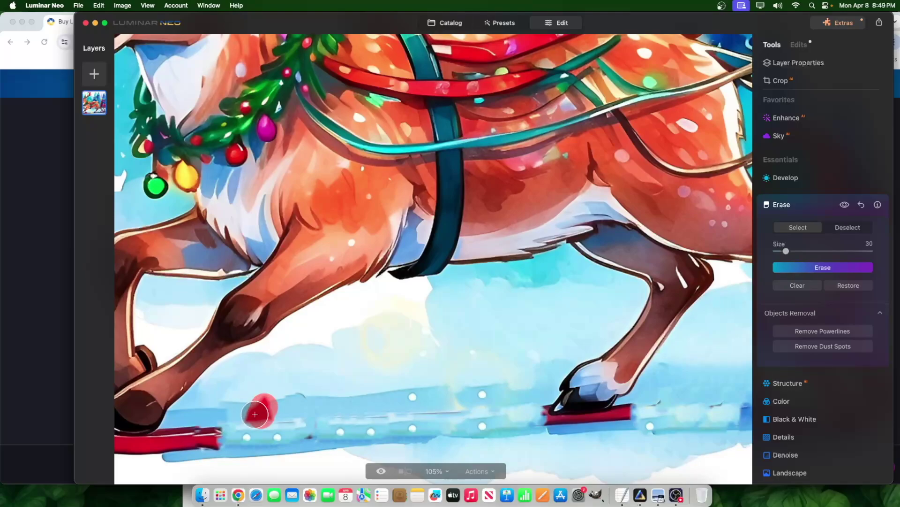
pyautogui.click(793, 267)
# - Erase the runner under the rear hoof, the blob beside it, and its left tip
pyautogui.scroll(-4, 338, 427)
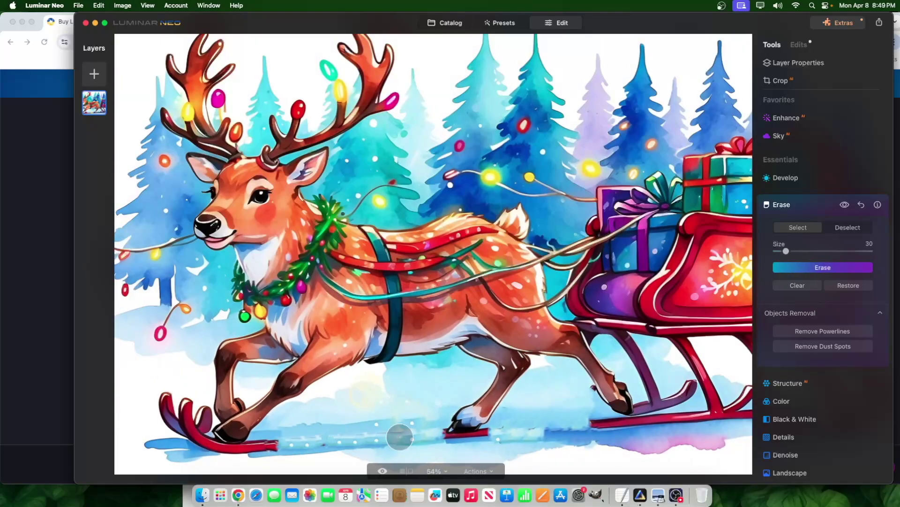
pyautogui.scroll(5, 458, 441)
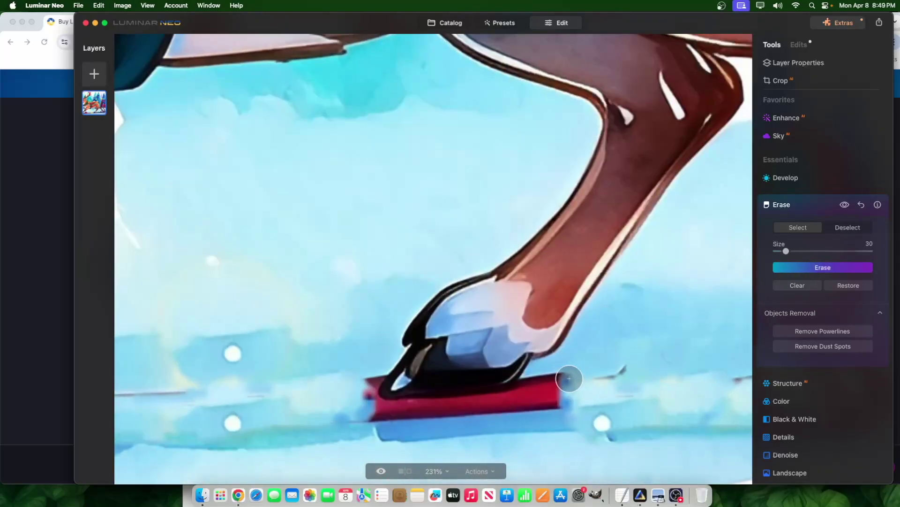
pyautogui.moveTo(544, 386)
pyautogui.mouseDown()
pyautogui.moveTo(502, 401)
pyautogui.moveTo(376, 413)
pyautogui.moveTo(577, 407)
pyautogui.mouseUp()
pyautogui.click(815, 266)
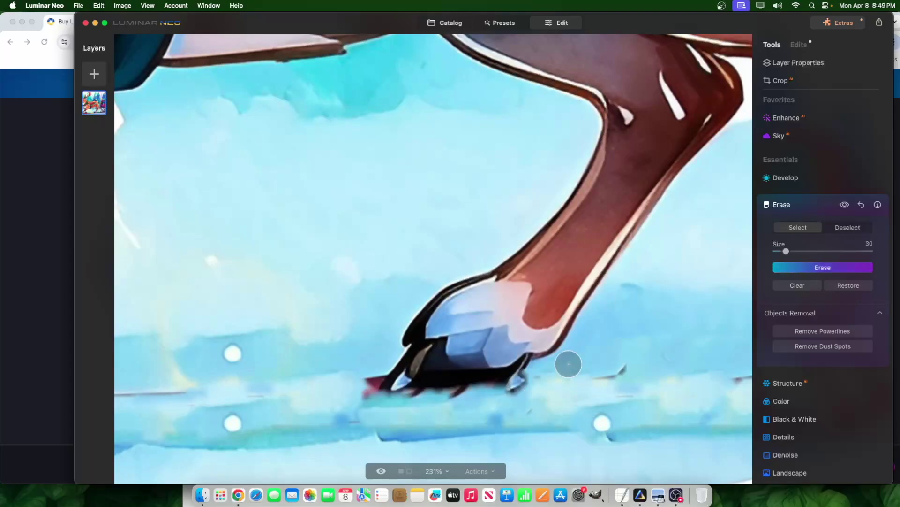
pyautogui.click(817, 268)
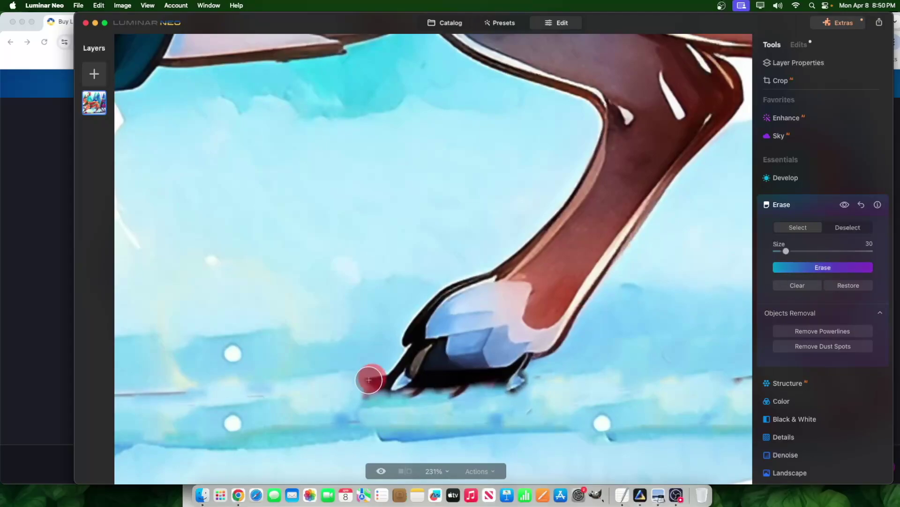
pyautogui.click(827, 271)
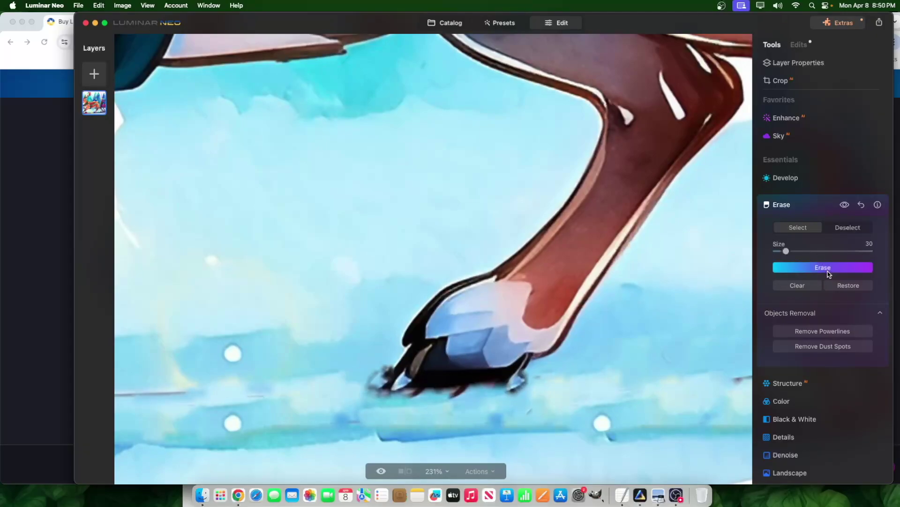
pyautogui.press('super+0')
pyautogui.scroll(6, 518, 432)
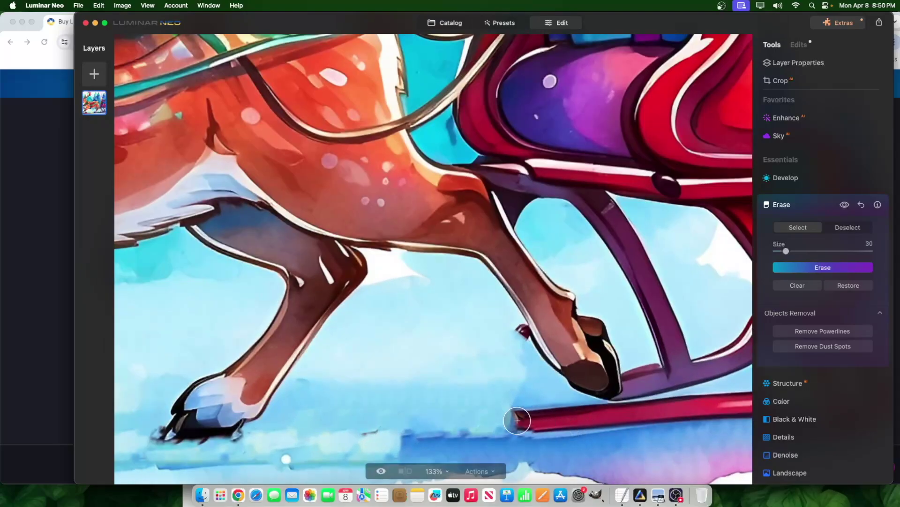
# - Erase the leftover runner strip and the curled red runner tip
pyautogui.moveTo(518, 420); pyautogui.dragTo(657, 413)
pyautogui.press('super+0')
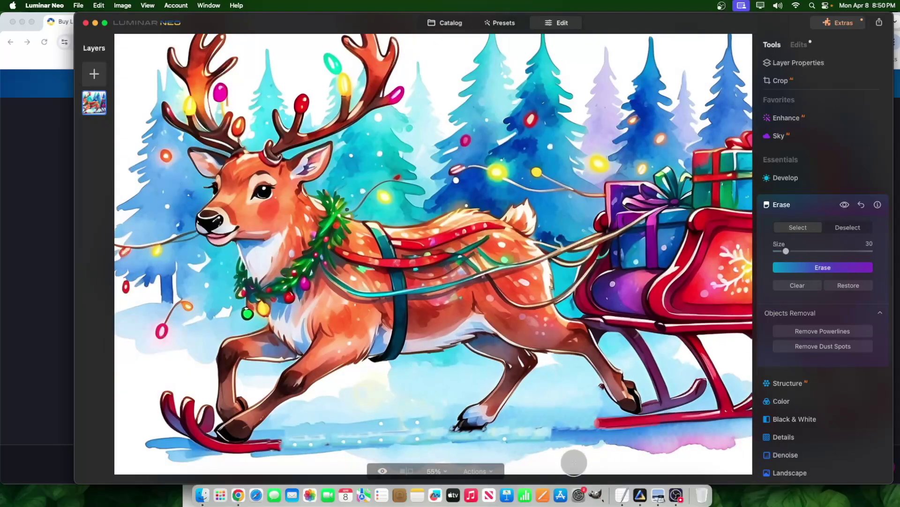
pyautogui.click(785, 268)
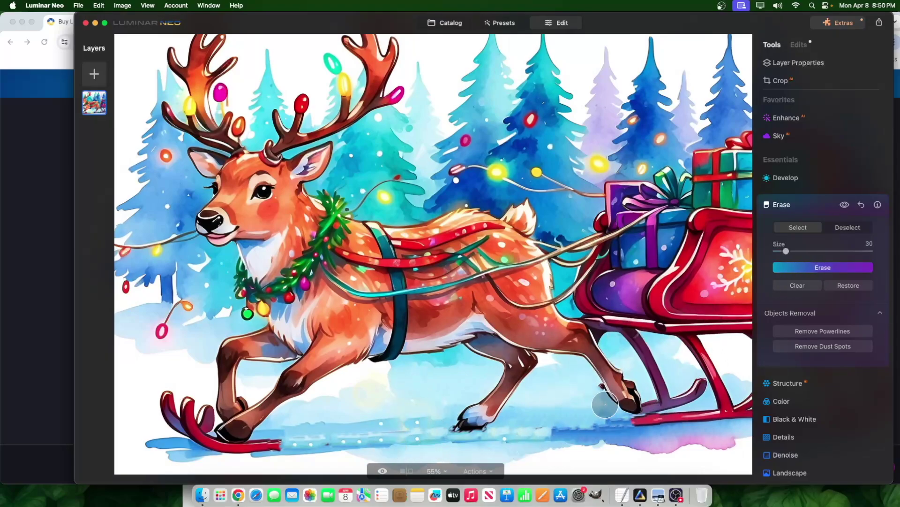
pyautogui.scroll(5, 267, 448)
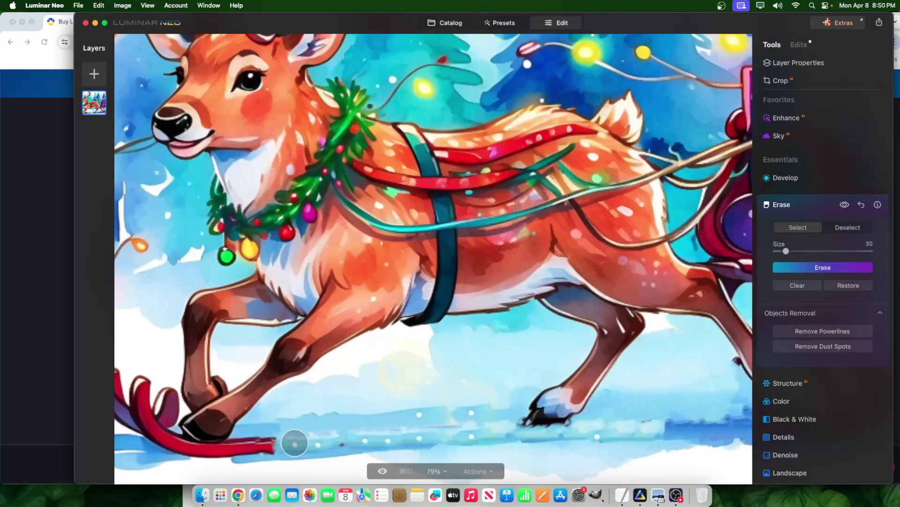
pyautogui.moveTo(261, 448)
pyautogui.mouseDown()
pyautogui.moveTo(281, 449)
pyautogui.moveTo(240, 435)
pyautogui.moveTo(185, 443)
pyautogui.moveTo(282, 444)
pyautogui.mouseUp()
pyautogui.scroll(-4, 282, 444)
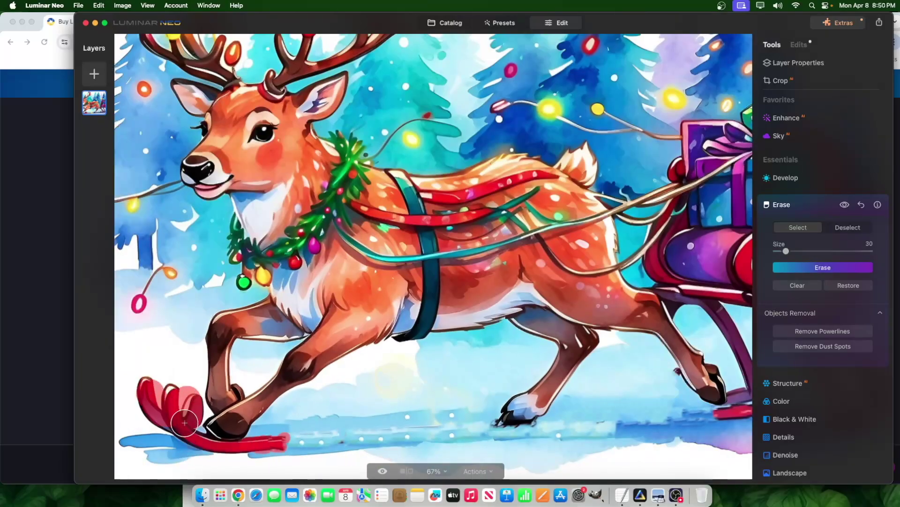
pyautogui.click(831, 265)
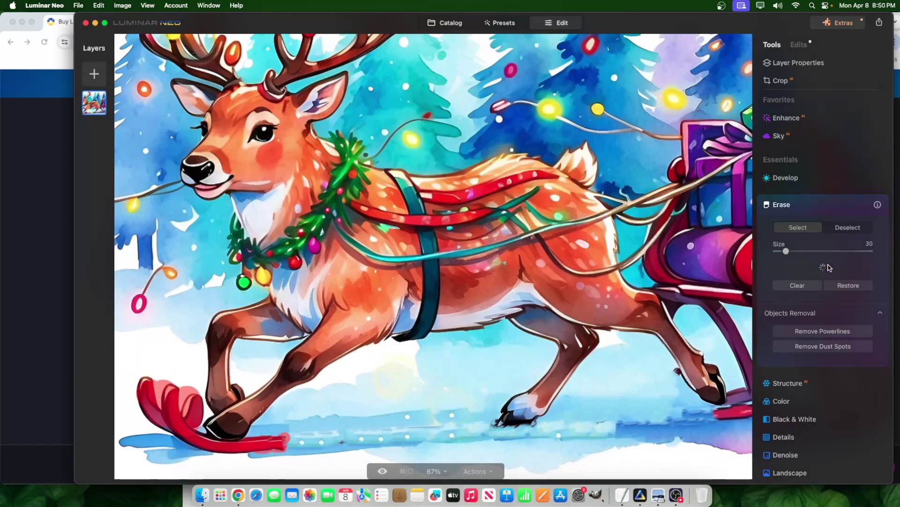
# - Erase a small leftover dot and mask the red remnant by the front hoof
pyautogui.click(147, 385)
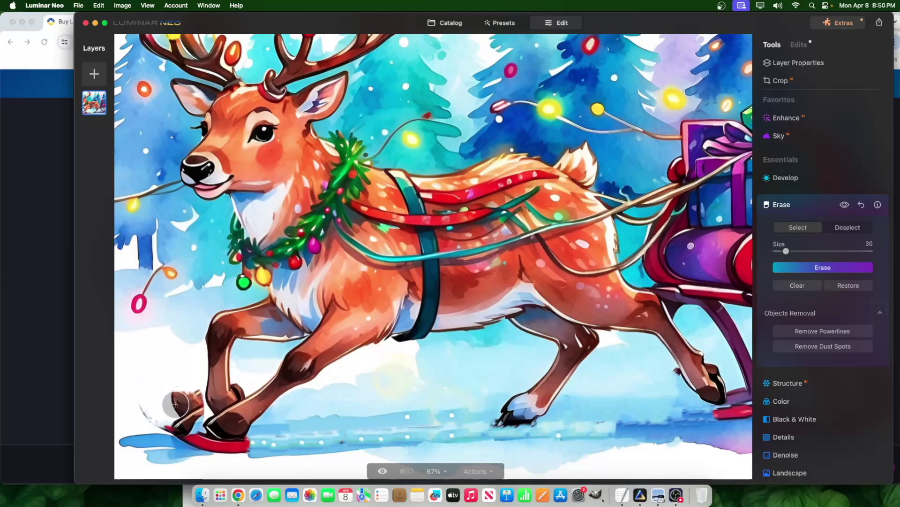
pyautogui.click(792, 269)
pyautogui.scroll(5, 201, 436)
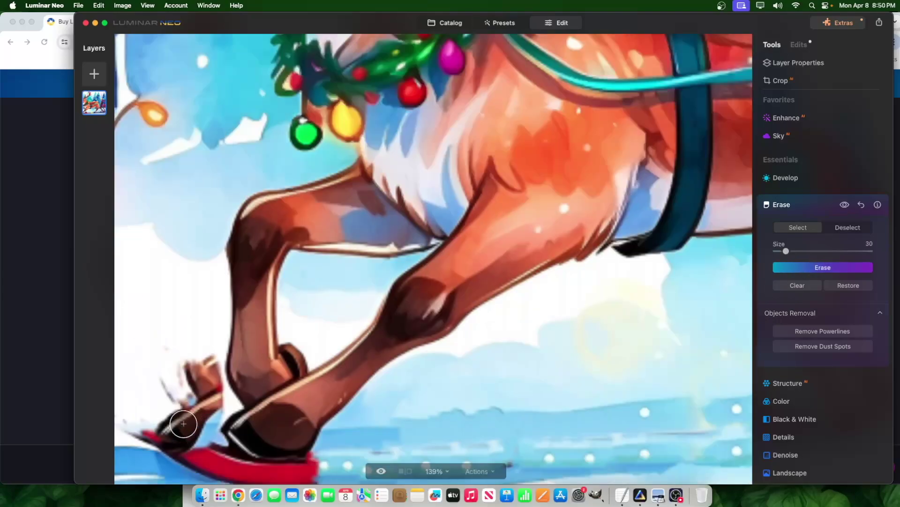
pyautogui.scroll(-3, 210, 462)
pyautogui.moveTo(205, 460)
pyautogui.mouseDown()
pyautogui.moveTo(273, 470)
pyautogui.moveTo(202, 459)
pyautogui.moveTo(190, 427)
pyautogui.moveTo(203, 405)
pyautogui.moveTo(179, 421)
pyautogui.moveTo(140, 413)
pyautogui.mouseUp()
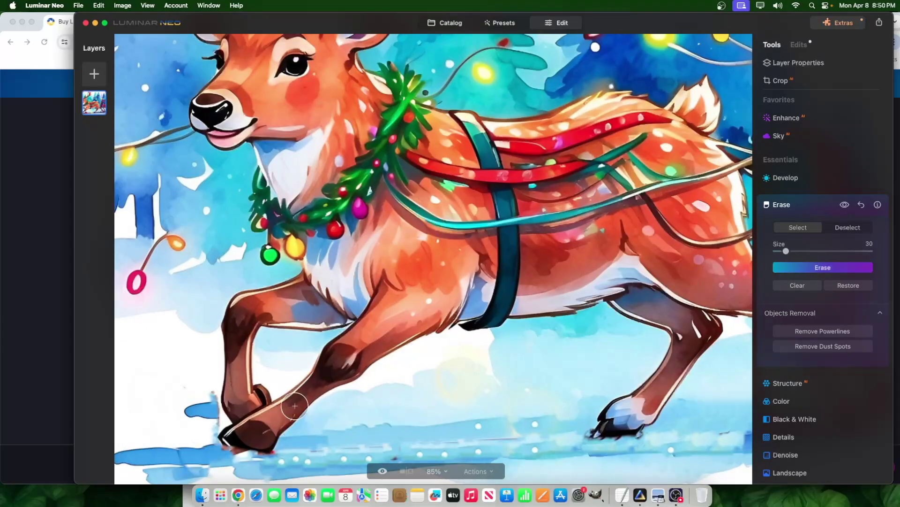
pyautogui.press('super+0')
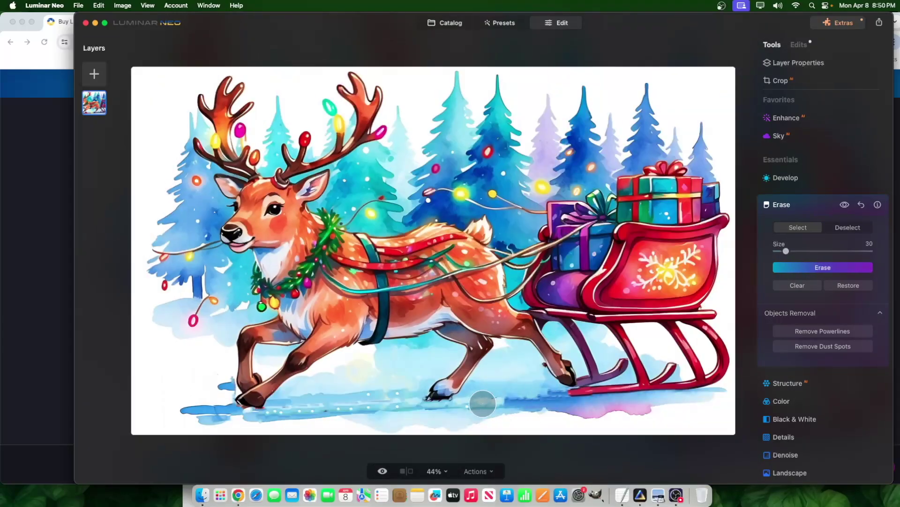
# - Compare with the original, then erase the blue streak in the snow beneath the hooves
pyautogui.click(384, 472)
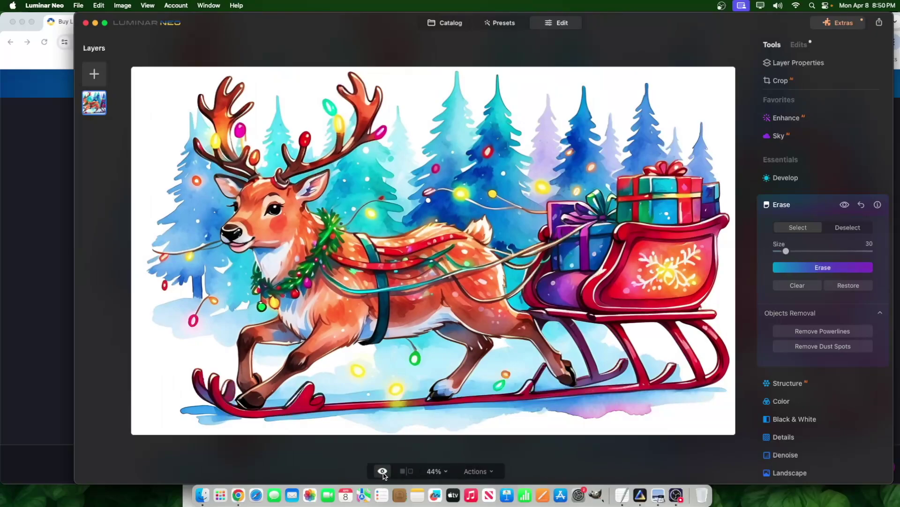
pyautogui.scroll(5, 445, 415)
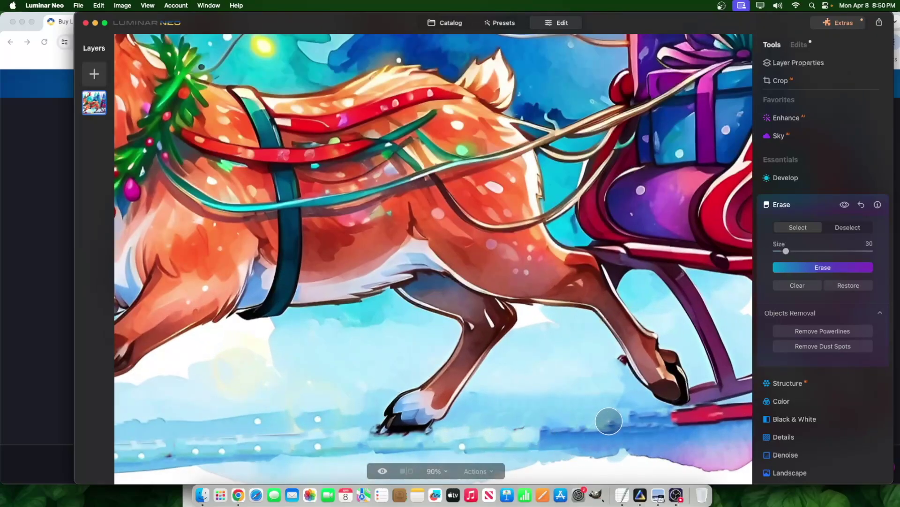
pyautogui.moveTo(609, 421)
pyautogui.mouseDown()
pyautogui.moveTo(485, 425)
pyautogui.moveTo(606, 411)
pyautogui.mouseUp()
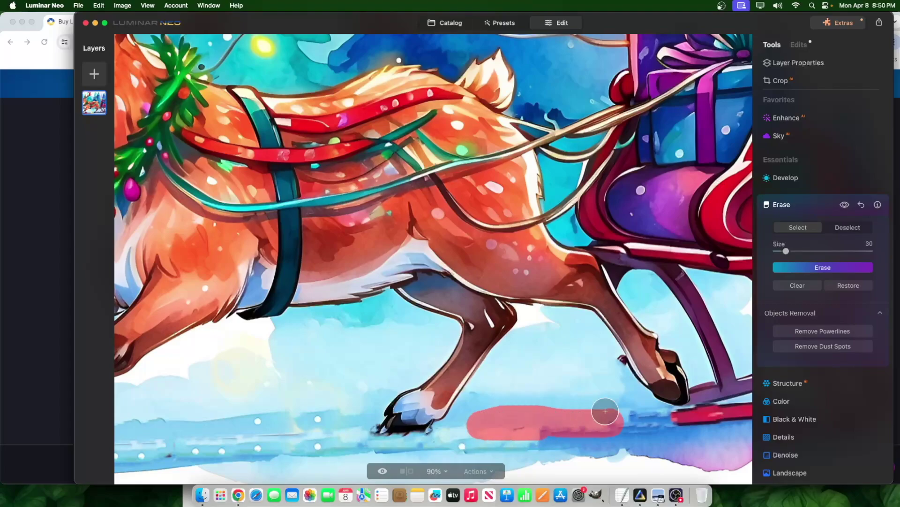
pyautogui.click(824, 267)
pyautogui.scroll(-5, 585, 430)
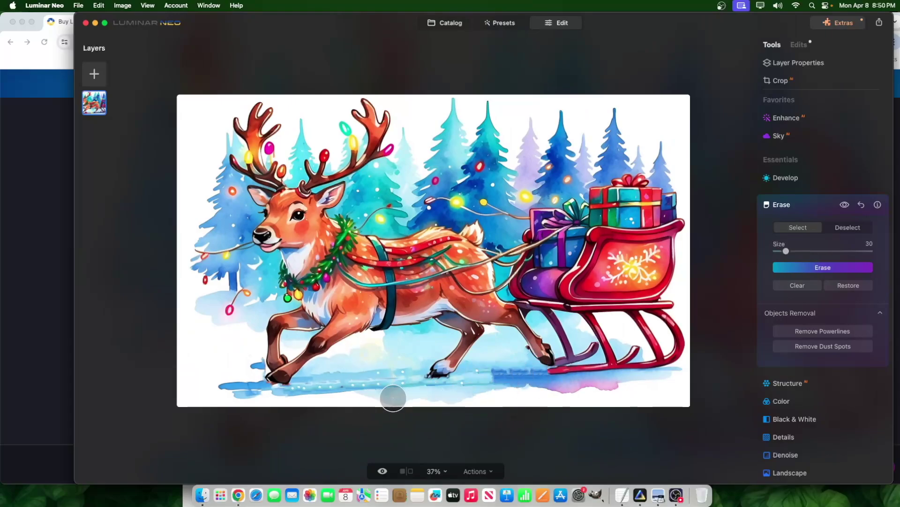
# - Mask the blue blob beside the front hooves for removal
pyautogui.scroll(6, 282, 389)
pyautogui.moveTo(225, 414)
pyautogui.mouseDown()
pyautogui.moveTo(178, 414)
pyautogui.moveTo(188, 397)
pyautogui.moveTo(216, 388)
pyautogui.mouseUp()
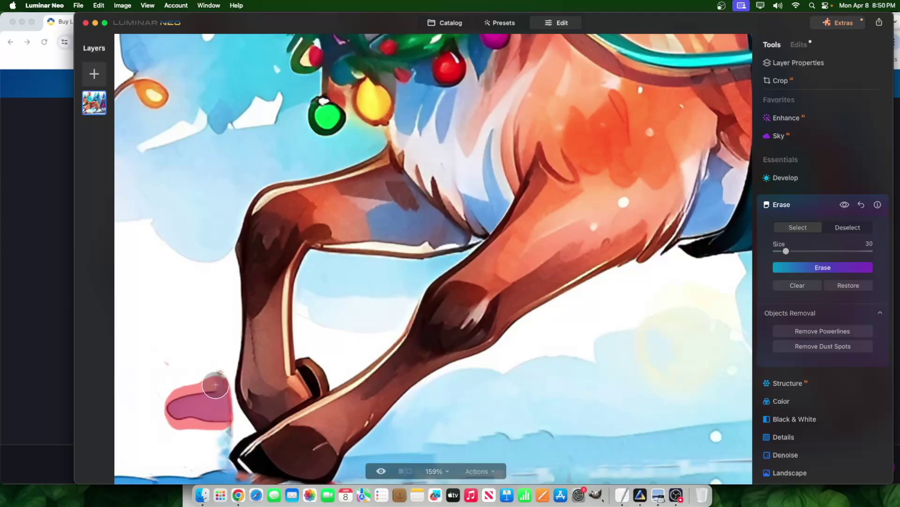
pyautogui.scroll(-8, 262, 431)
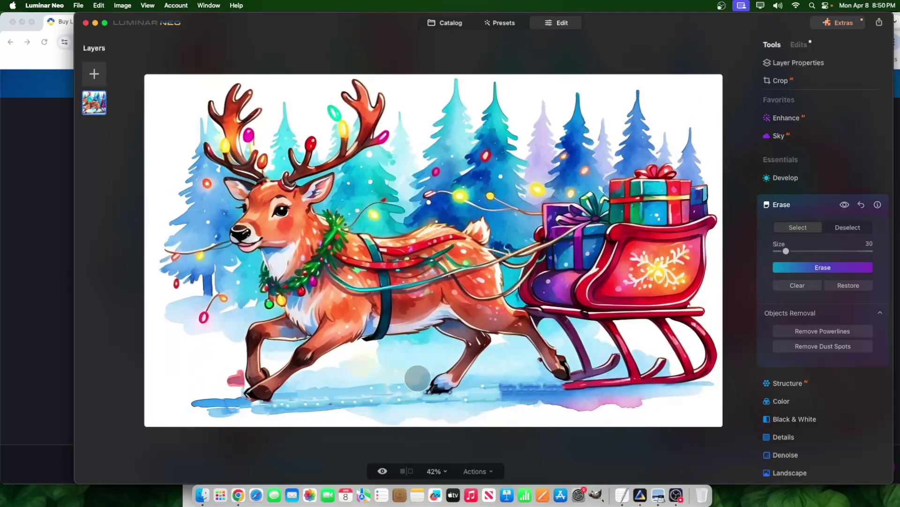
# - Erase the front-hoof mark and the thin dark streak across the snow
pyautogui.click(834, 271)
pyautogui.scroll(1, 253, 382)
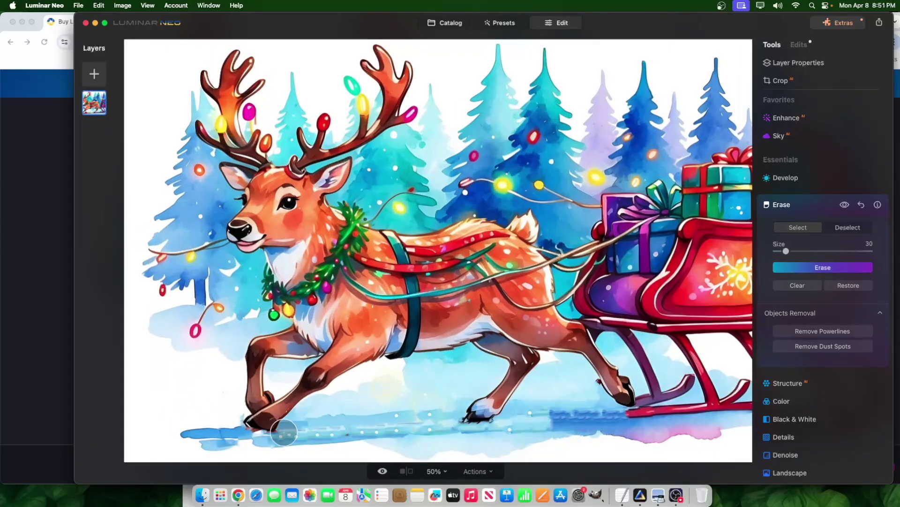
pyautogui.scroll(3, 343, 450)
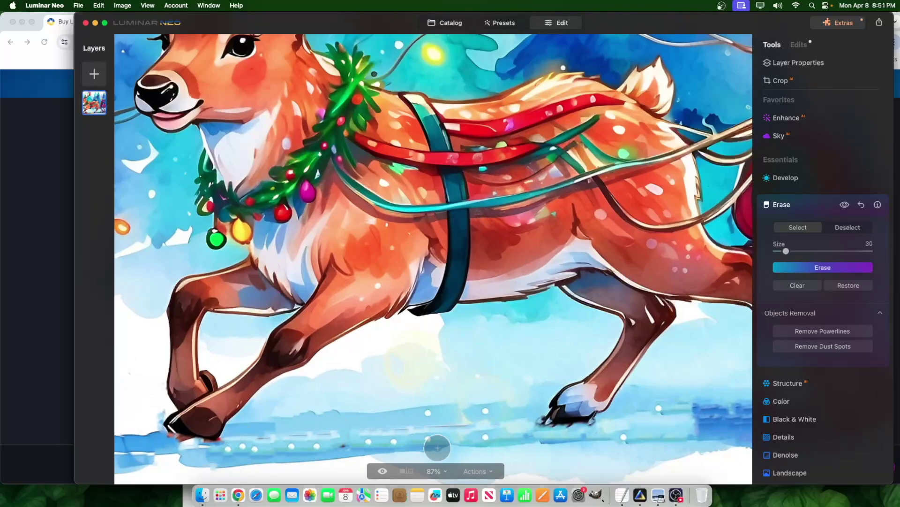
pyautogui.scroll(8, 457, 426)
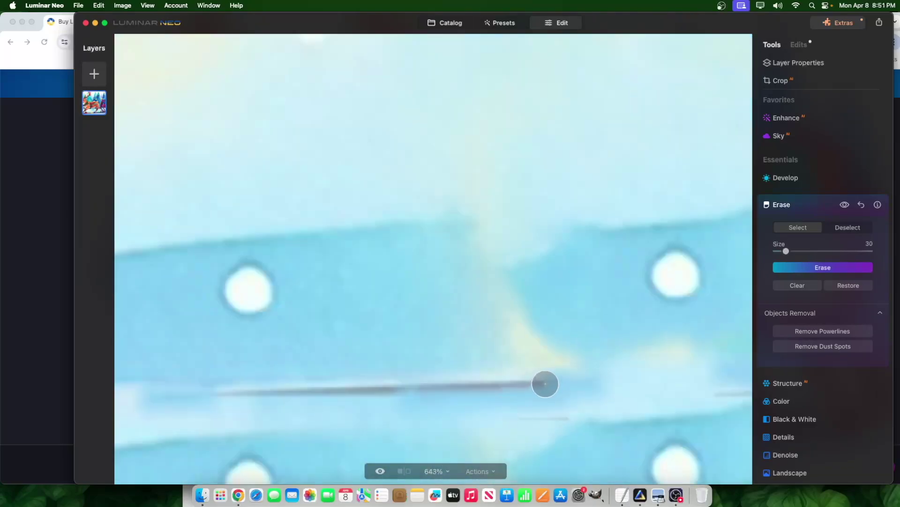
pyautogui.moveTo(540, 383); pyautogui.dragTo(183, 389)
pyautogui.click(805, 269)
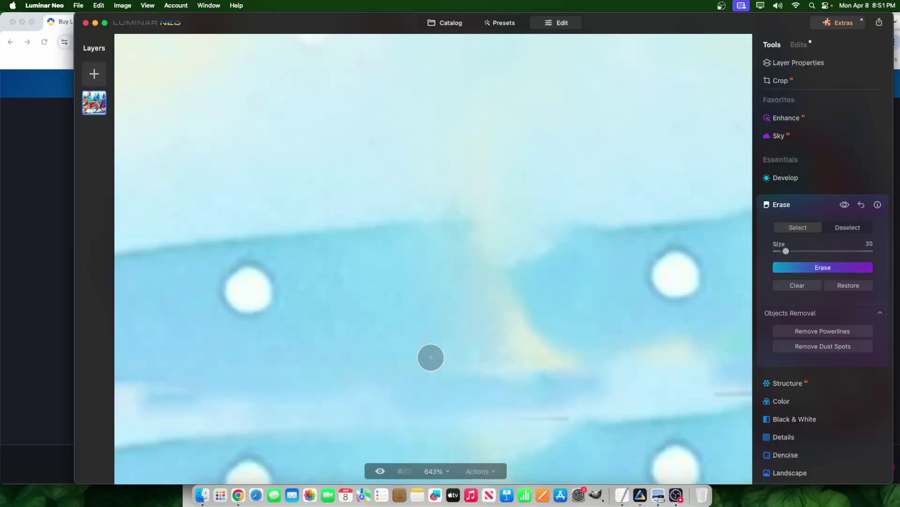
pyautogui.moveTo(566, 416); pyautogui.dragTo(510, 409)
pyautogui.click(848, 274)
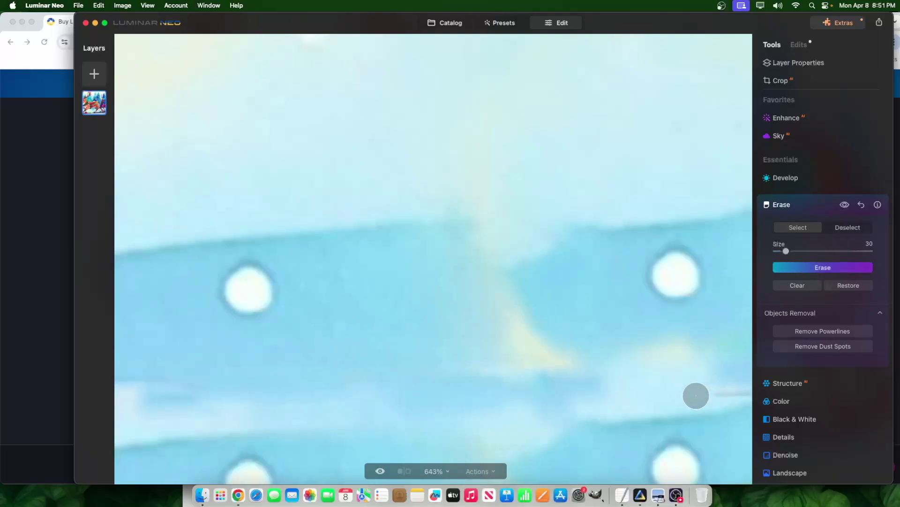
# - Erase the remaining faint parts of the snow streak
pyautogui.scroll(-3, 695, 394)
pyautogui.moveTo(707, 389); pyautogui.dragTo(680, 387)
pyautogui.moveTo(376, 400); pyautogui.dragTo(201, 403)
pyautogui.click(831, 267)
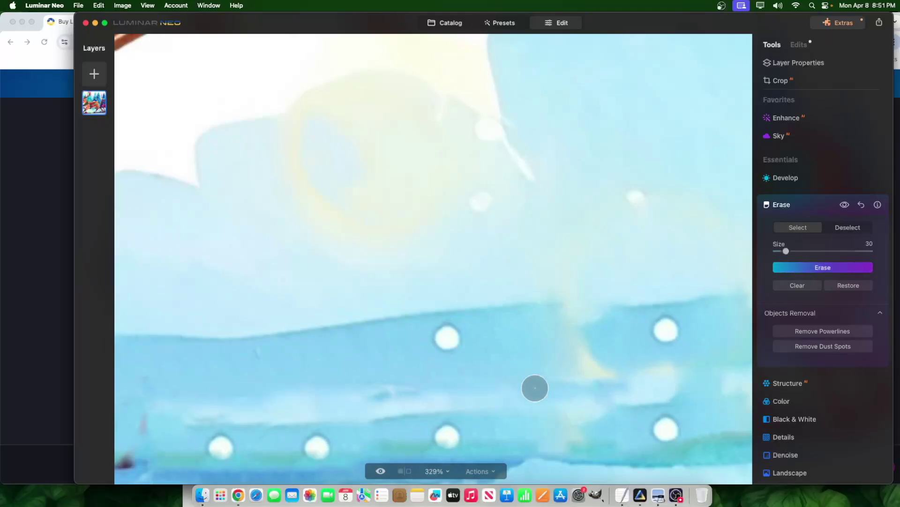
# - Erase a stray spot and the white snow dots near the hooves
pyautogui.scroll(-3, 516, 394)
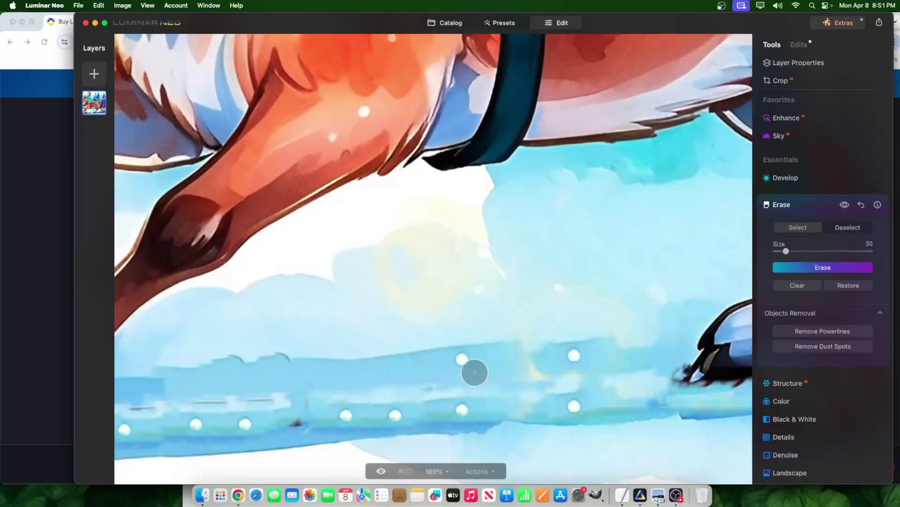
pyautogui.scroll(5, 477, 375)
pyautogui.moveTo(479, 354); pyautogui.dragTo(471, 346)
pyautogui.click(791, 272)
pyautogui.scroll(-2, 577, 402)
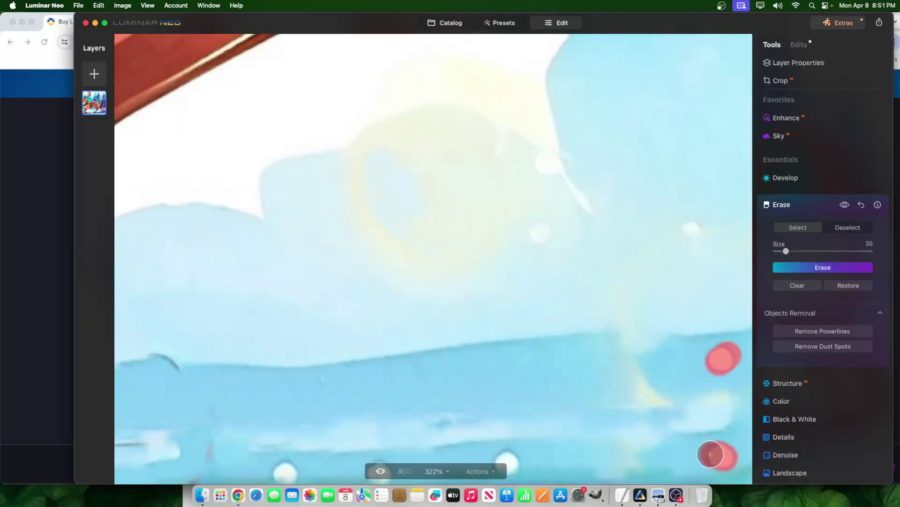
pyautogui.click(515, 465)
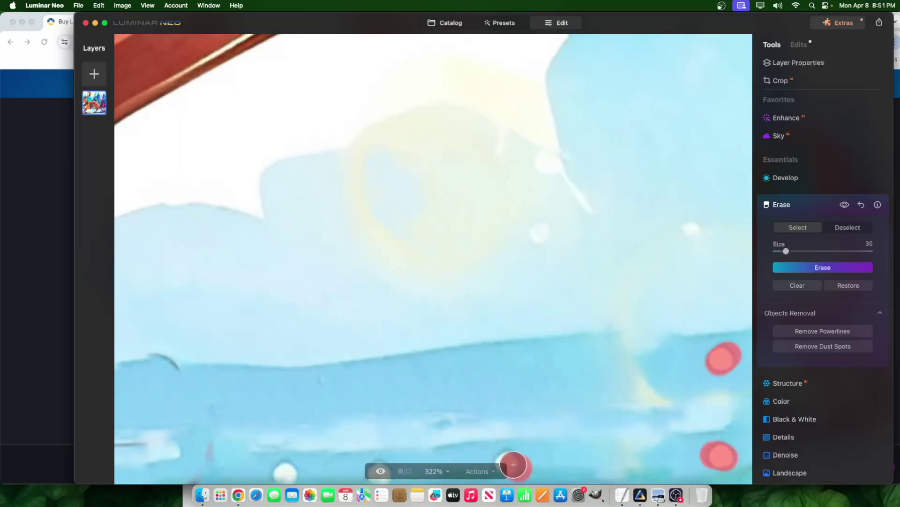
pyautogui.click(836, 268)
pyautogui.scroll(-4, 553, 390)
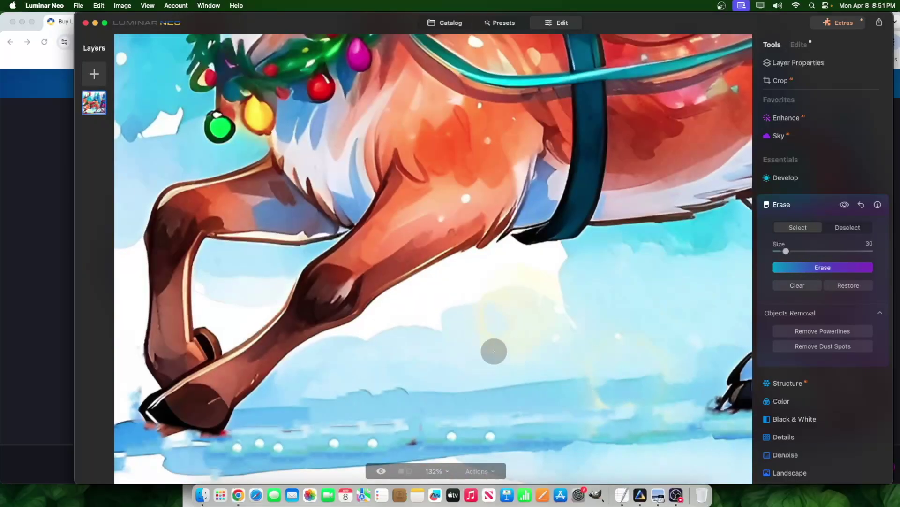
pyautogui.scroll(-4, 607, 349)
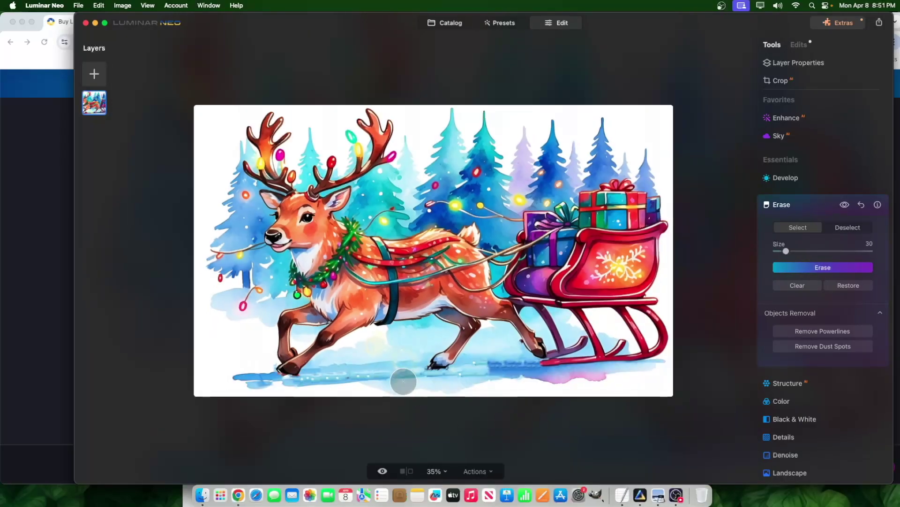
# - Erase the red smudge and the red patch under the reindeer's front hoof
pyautogui.scroll(3, 515, 430)
pyautogui.scroll(-4, 516, 430)
pyautogui.scroll(4, 352, 365)
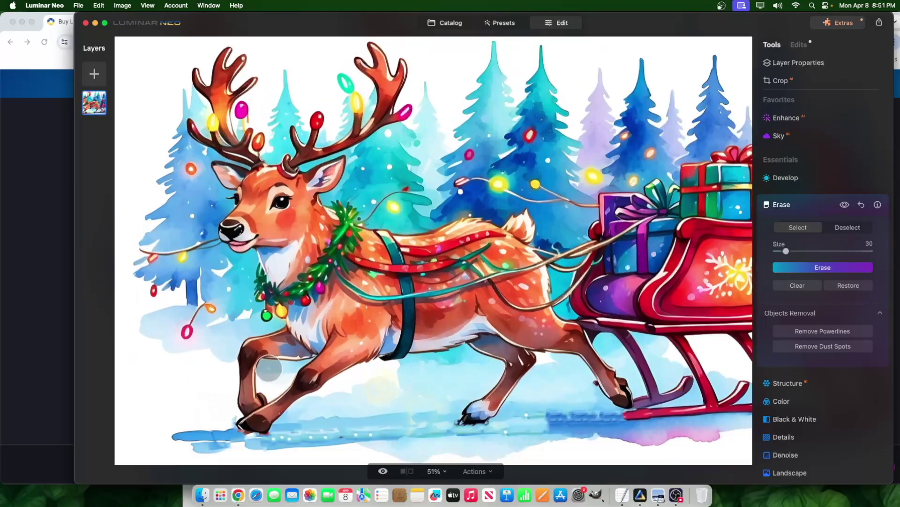
pyautogui.scroll(10, 211, 446)
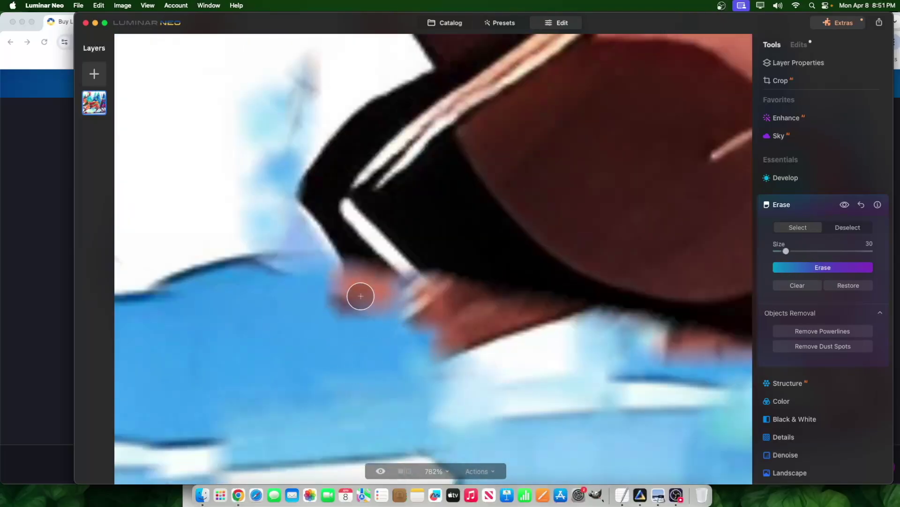
pyautogui.moveTo(389, 310)
pyautogui.mouseDown()
pyautogui.moveTo(336, 275)
pyautogui.moveTo(475, 346)
pyautogui.moveTo(347, 299)
pyautogui.mouseUp()
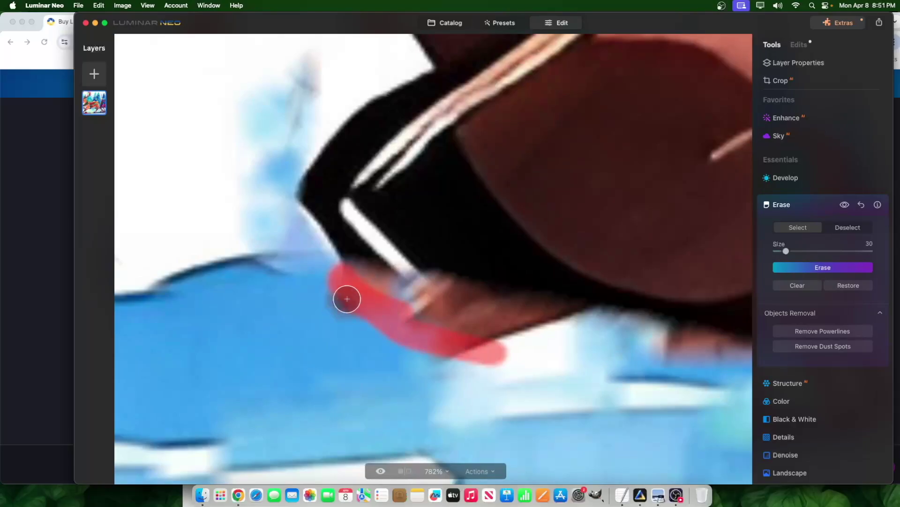
pyautogui.click(816, 271)
pyautogui.scroll(-8, 564, 408)
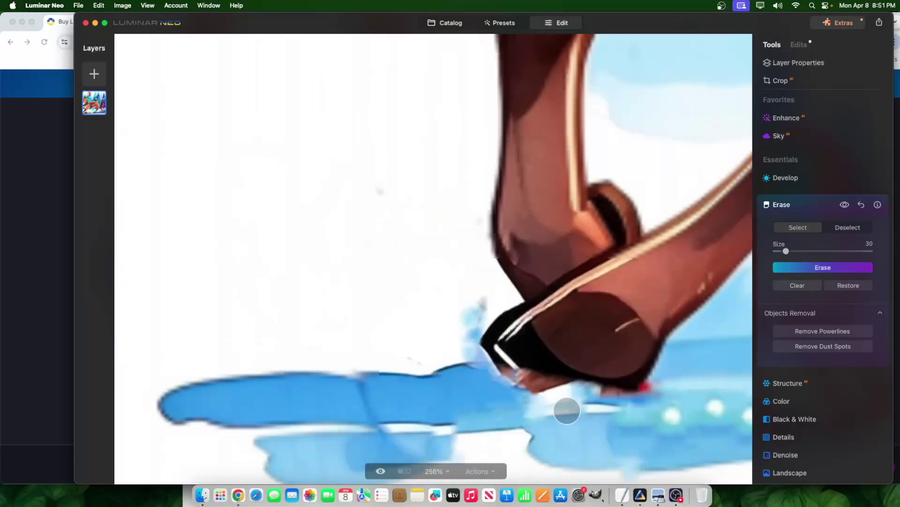
pyautogui.scroll(6, 328, 430)
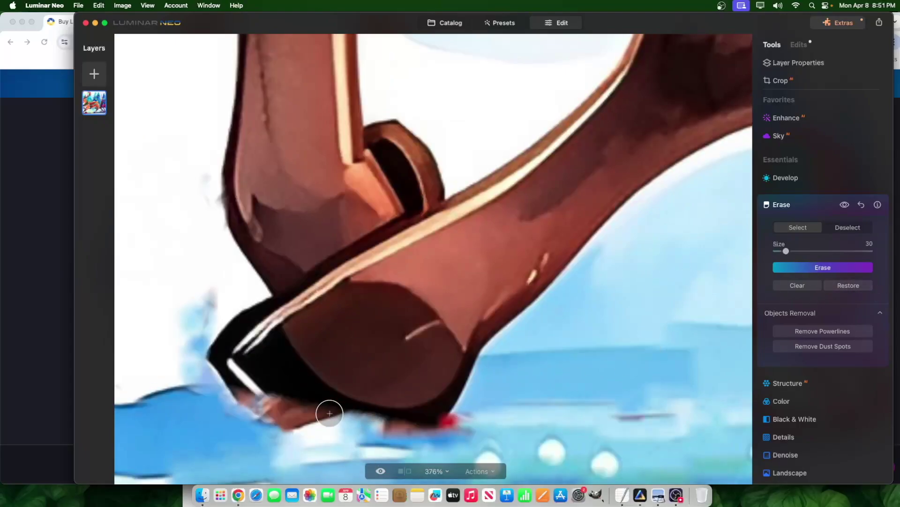
pyautogui.moveTo(328, 415); pyautogui.dragTo(374, 424)
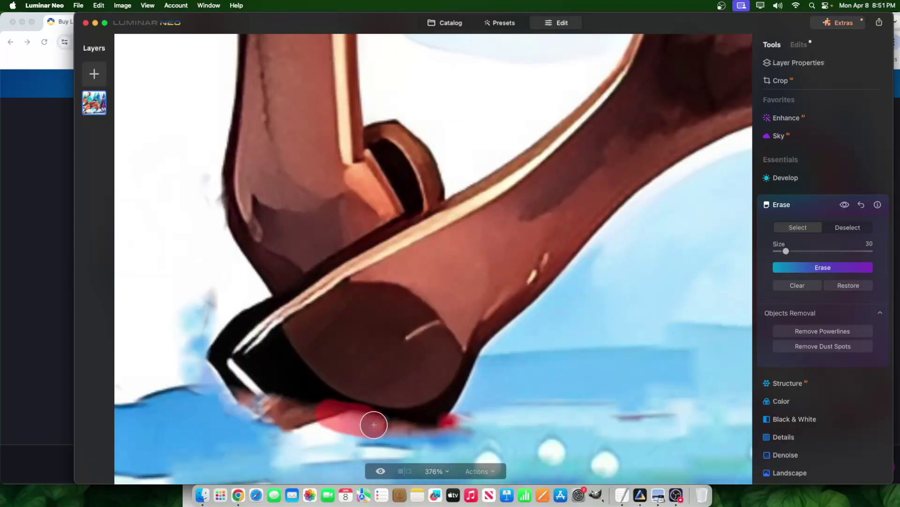
pyautogui.click(844, 271)
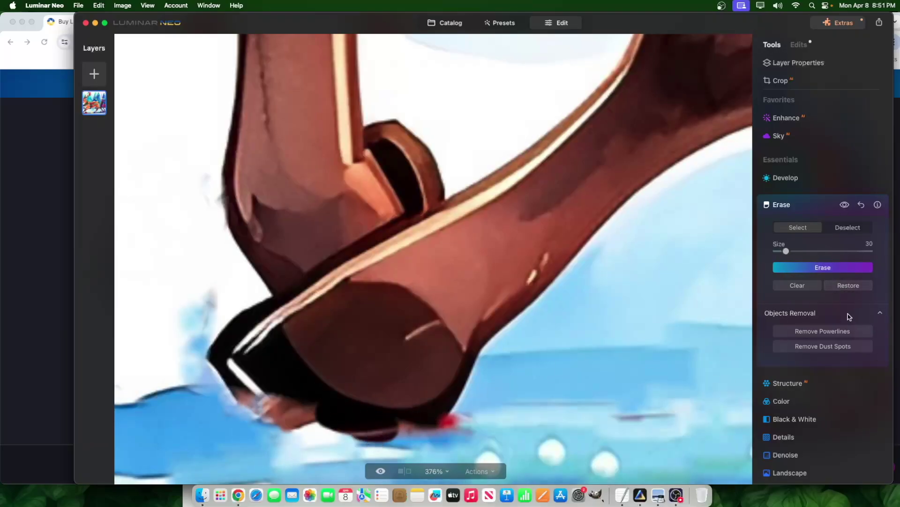
# - Restore the original hoof bottom and edge where the erase cut too far
pyautogui.moveTo(284, 416)
pyautogui.mouseDown()
pyautogui.moveTo(359, 426)
pyautogui.moveTo(315, 422)
pyautogui.moveTo(384, 438)
pyautogui.moveTo(453, 419)
pyautogui.mouseUp()
pyautogui.click(859, 285)
pyautogui.scroll(-3, 303, 399)
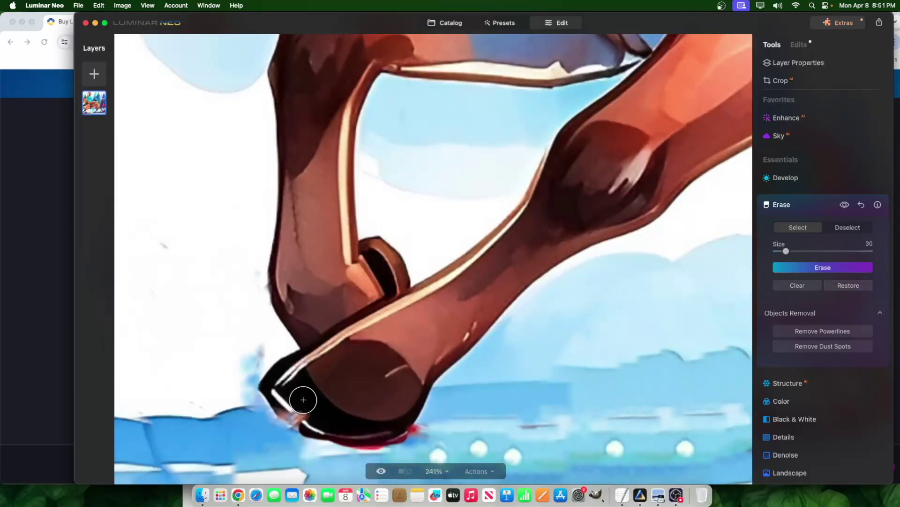
pyautogui.scroll(6, 301, 422)
pyautogui.moveTo(302, 426)
pyautogui.mouseDown()
pyautogui.moveTo(282, 404)
pyautogui.moveTo(287, 388)
pyautogui.moveTo(310, 397)
pyautogui.moveTo(255, 401)
pyautogui.moveTo(216, 375)
pyautogui.moveTo(276, 429)
pyautogui.mouseUp()
pyautogui.click(864, 283)
# - Send the reindeer image from the catalog to GenErase
pyautogui.scroll(-10, 476, 388)
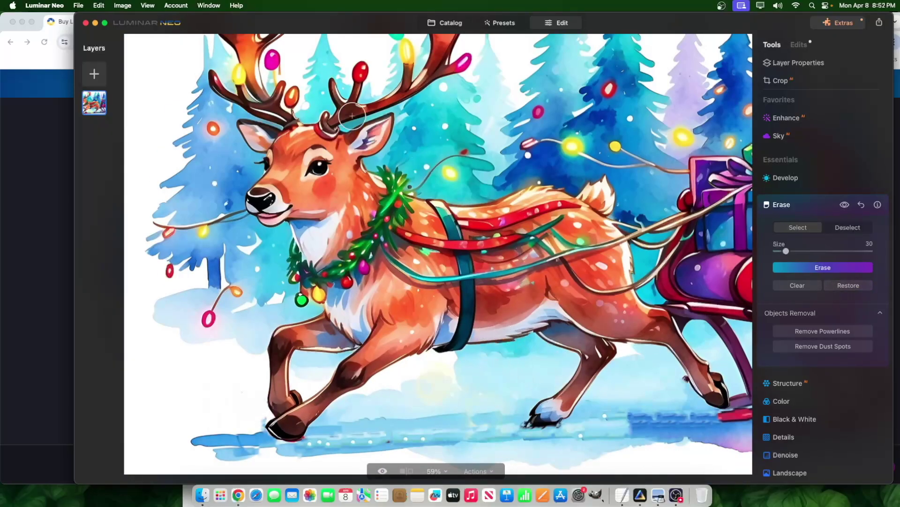
pyautogui.click(451, 24)
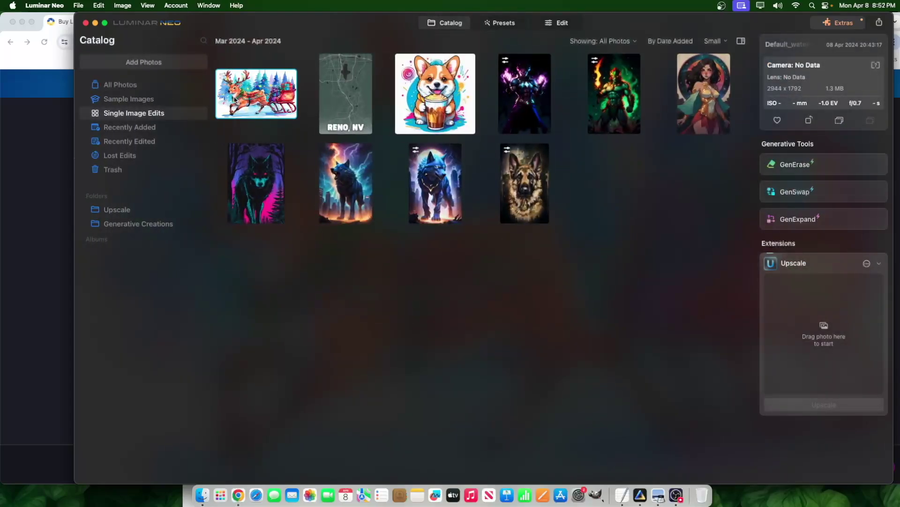
pyautogui.moveTo(235, 100); pyautogui.dragTo(790, 165)
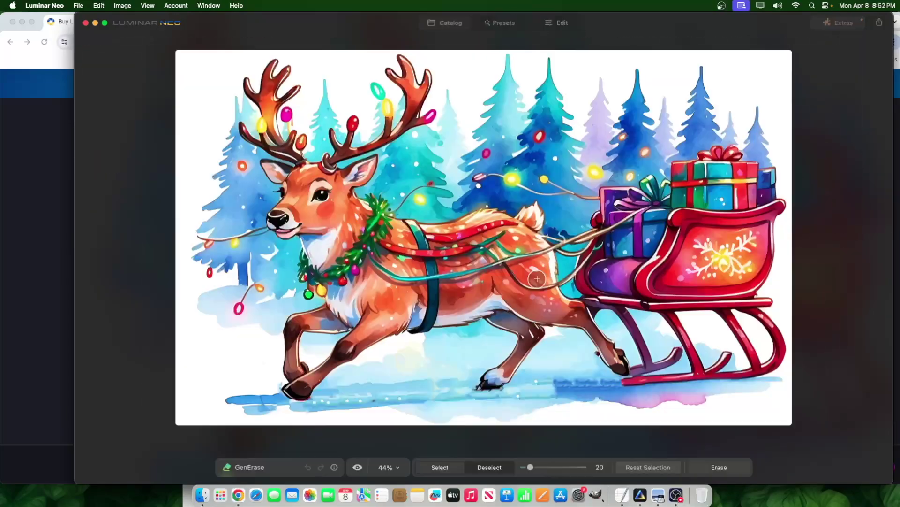
# - Run a generative erase on the marked area near the tree lights and inspect the fill
pyautogui.scroll(2, 415, 371)
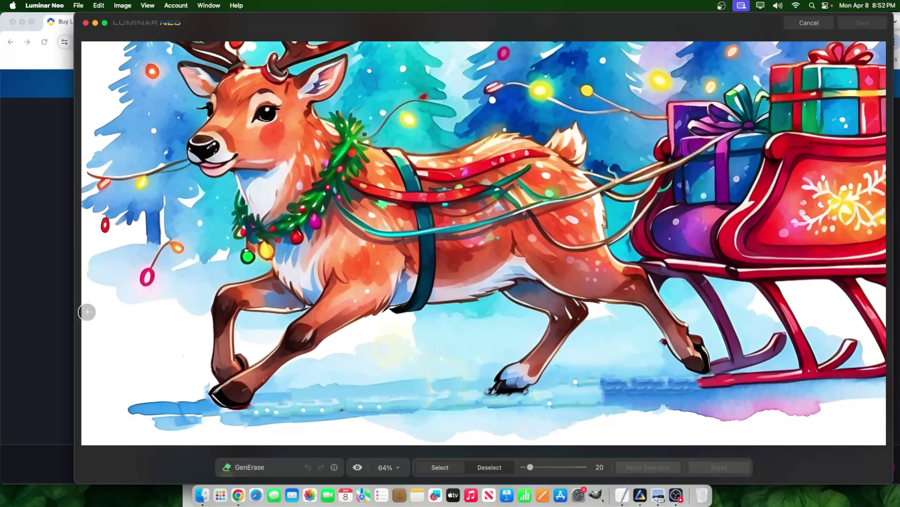
pyautogui.scroll(5, 87, 311)
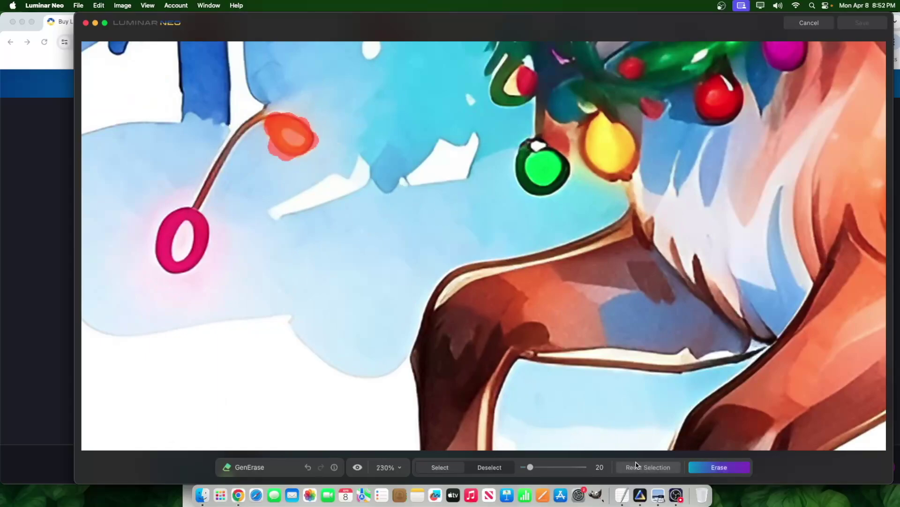
pyautogui.click(723, 471)
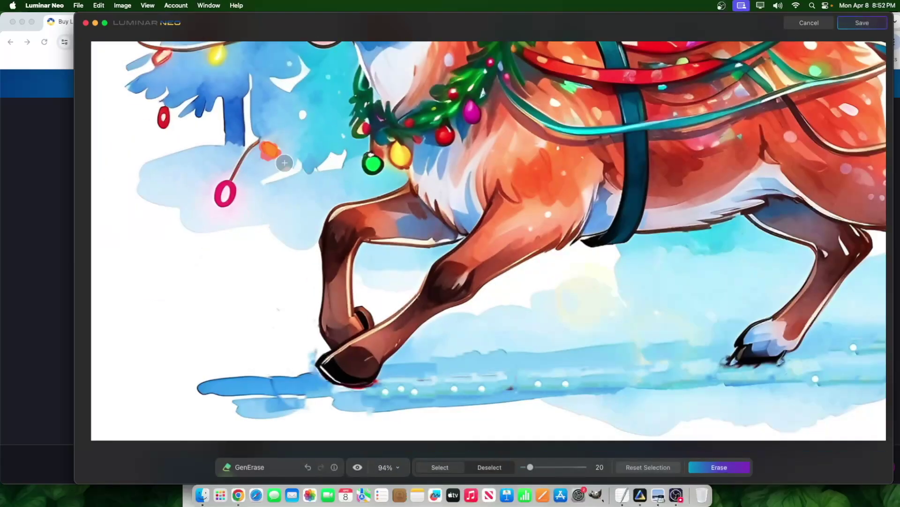
pyautogui.scroll(-5, 596, 426)
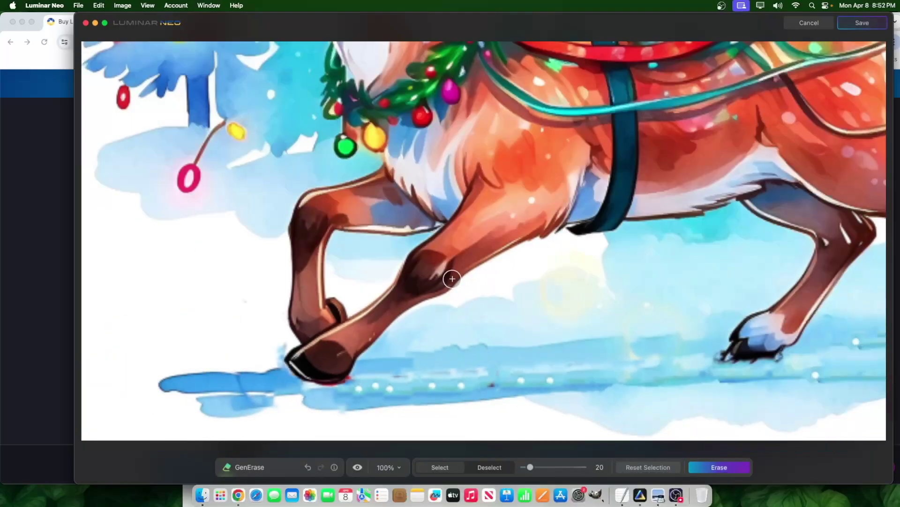
pyautogui.scroll(1, 716, 193)
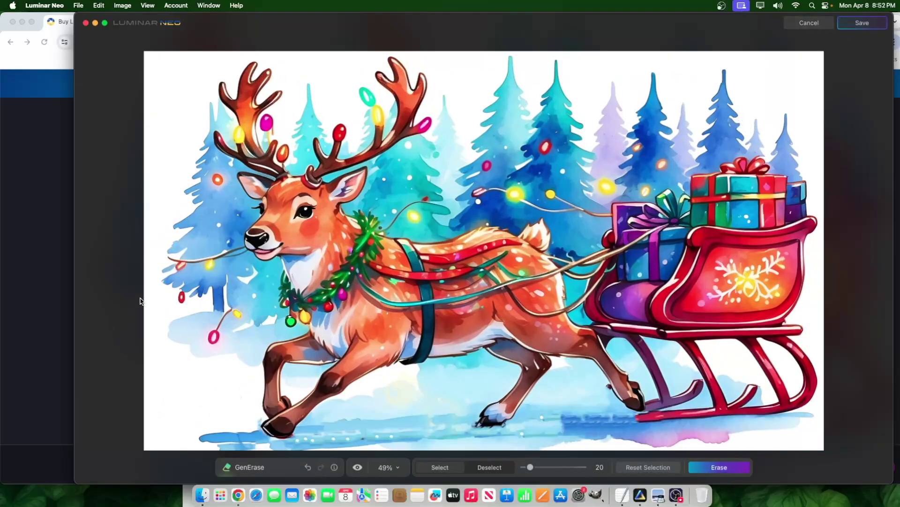
pyautogui.scroll(5, 270, 290)
pyautogui.scroll(6, 202, 338)
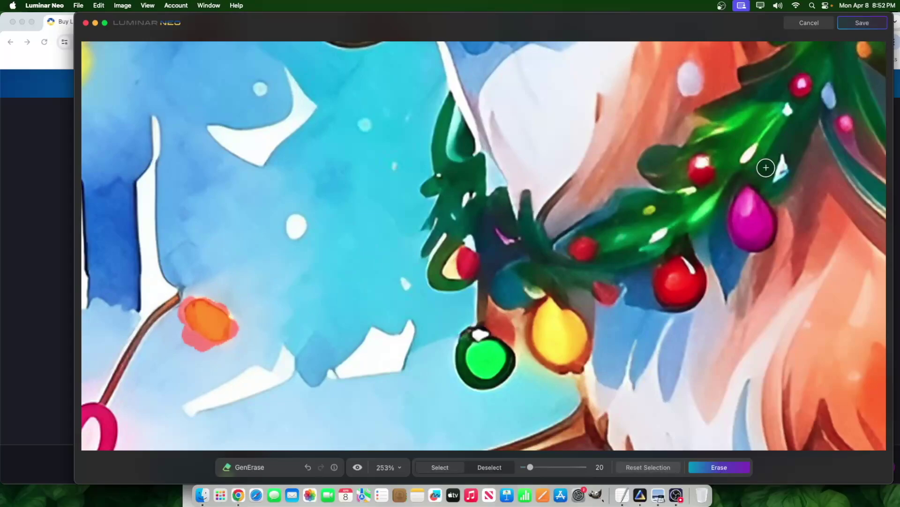
pyautogui.scroll(-10, 764, 170)
# - Discard the GenErase result and open the reindeer picture in the editor
pyautogui.click(809, 22)
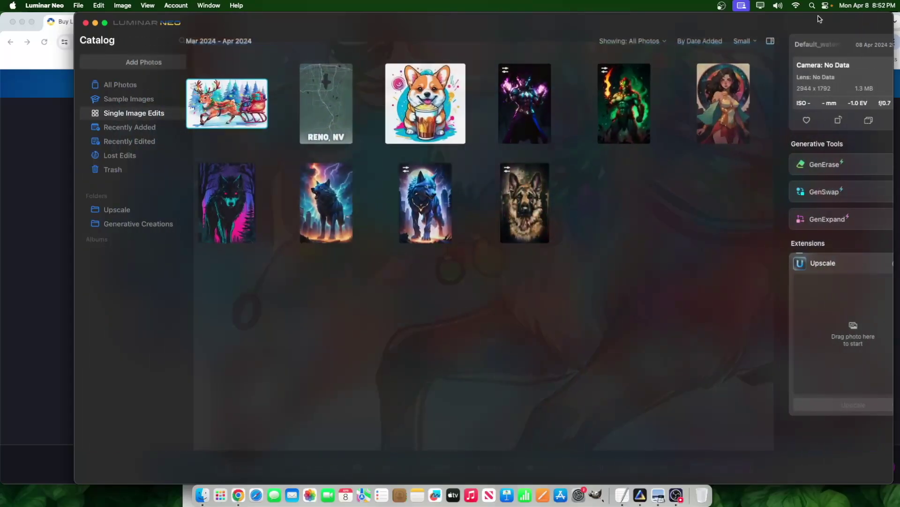
pyautogui.doubleClick(279, 93)
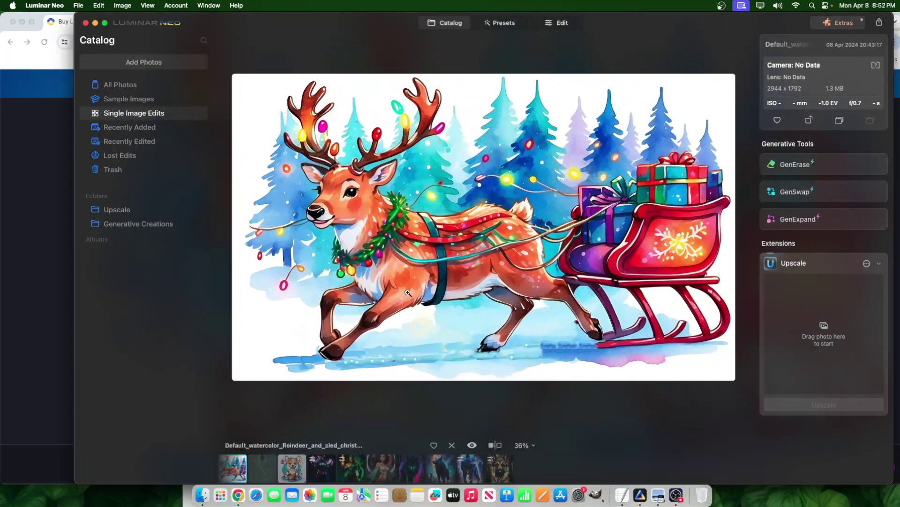
pyautogui.scroll(3, 319, 337)
pyautogui.scroll(2, 320, 337)
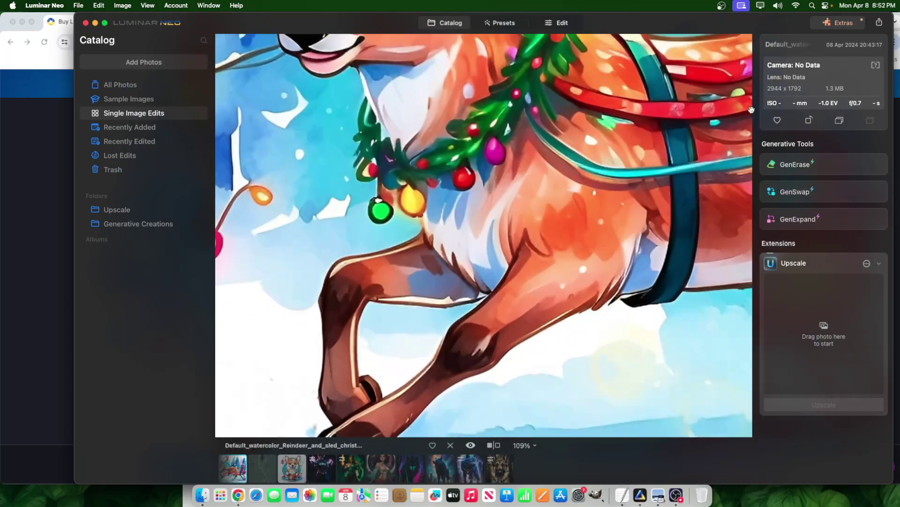
pyautogui.click(558, 23)
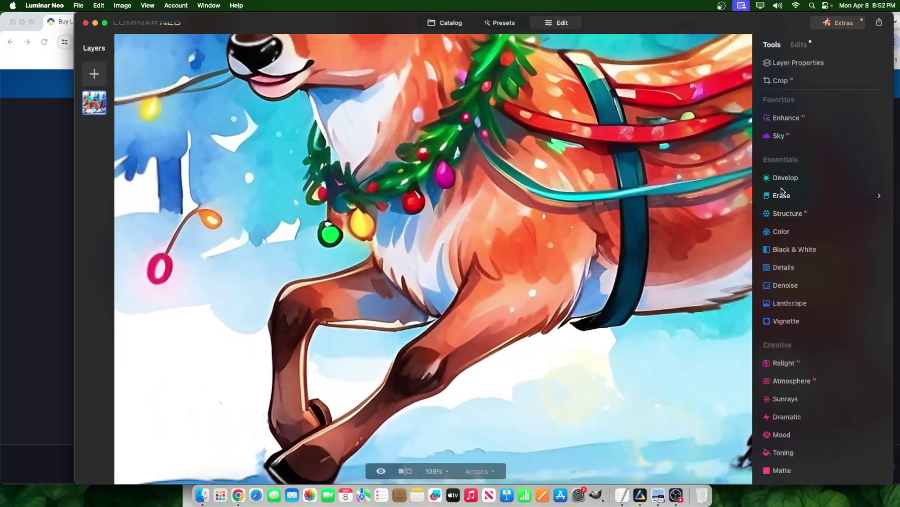
# - Erase the hanging orange-and-pink light string left of the chest, then compare with the original
pyautogui.click(782, 193)
pyautogui.moveTo(215, 227)
pyautogui.mouseDown()
pyautogui.moveTo(202, 211)
pyautogui.moveTo(213, 217)
pyautogui.moveTo(195, 212)
pyautogui.moveTo(155, 286)
pyautogui.mouseUp()
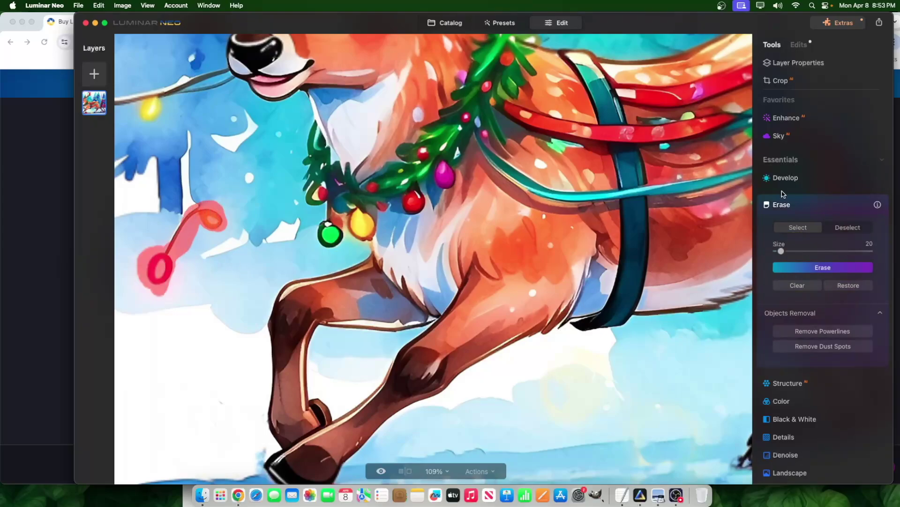
pyautogui.click(805, 267)
pyautogui.press('super+0')
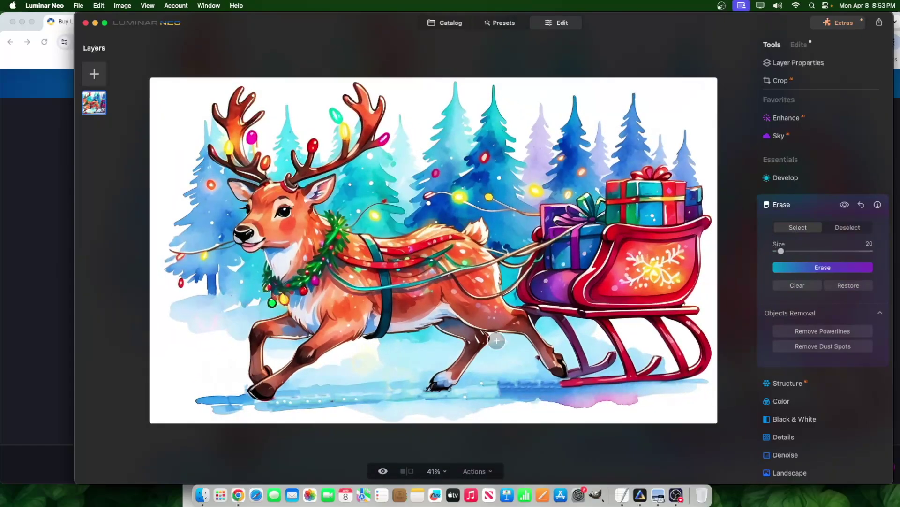
pyautogui.press('super+minus')
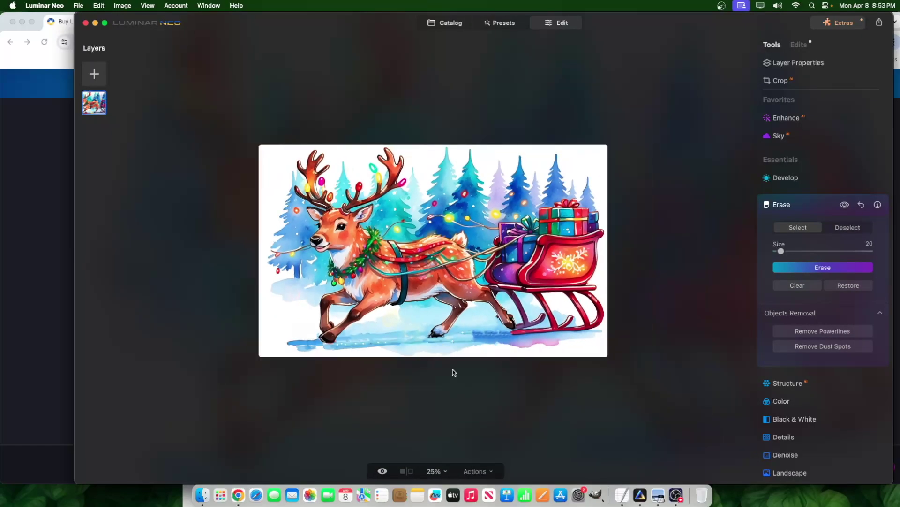
pyautogui.click(382, 472)
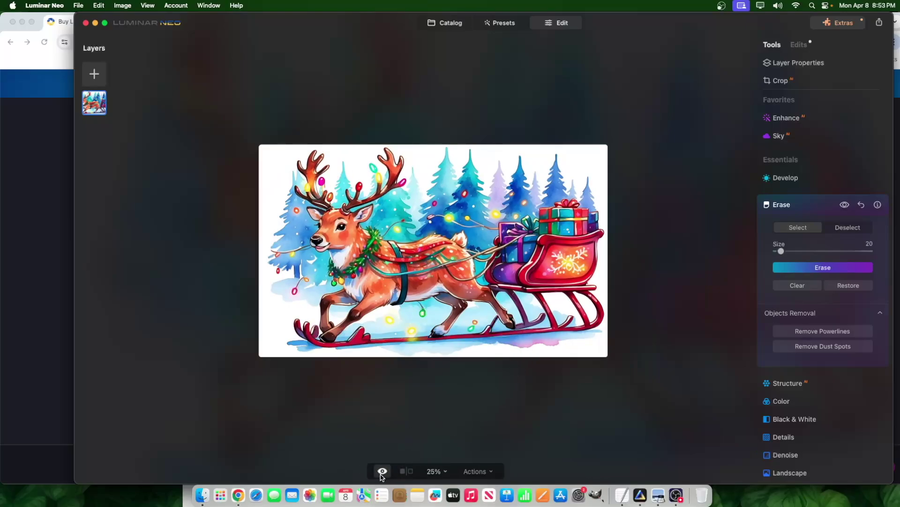
# - Brush over the blue streaks and spots in the snow between hind hooves and sleigh, and erase them
pyautogui.click(382, 472)
pyautogui.scroll(10, 407, 395)
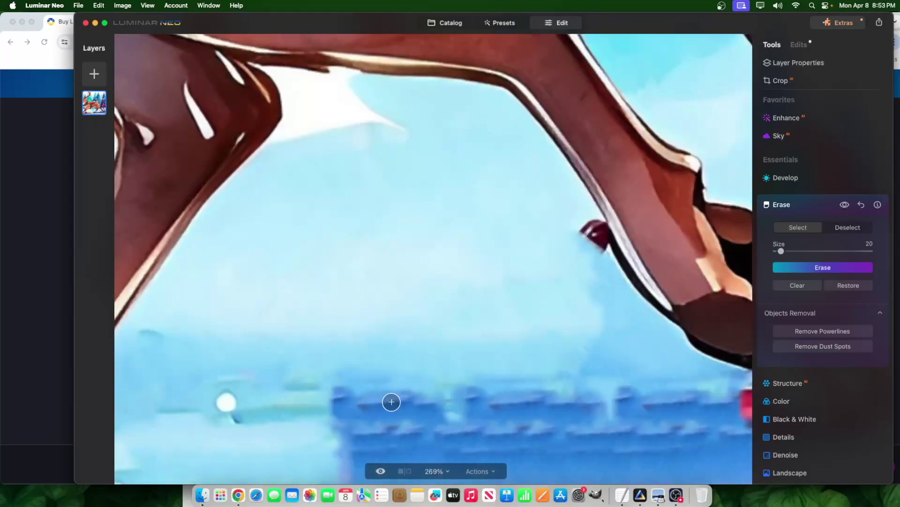
pyautogui.moveTo(494, 401); pyautogui.dragTo(592, 404)
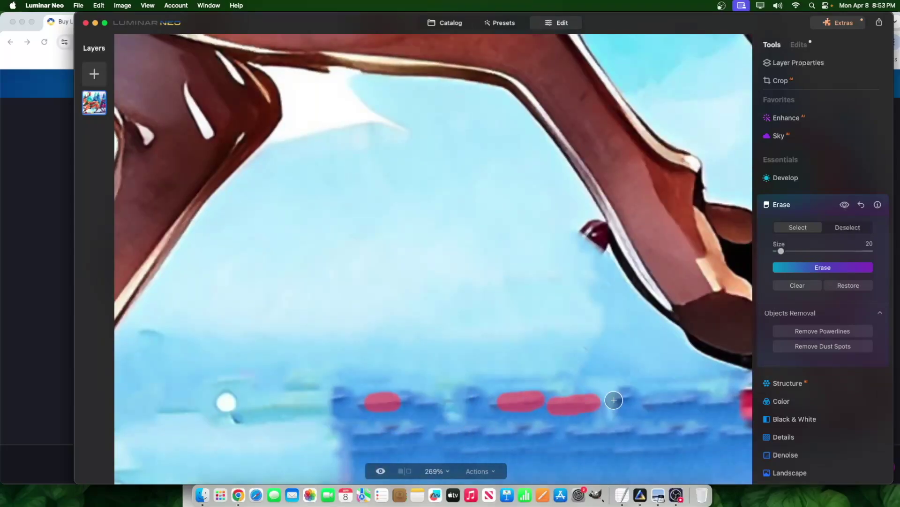
pyautogui.moveTo(487, 402)
pyautogui.mouseDown()
pyautogui.moveTo(458, 402)
pyautogui.moveTo(486, 430)
pyautogui.mouseUp()
pyautogui.click(428, 402)
pyautogui.click(377, 434)
pyautogui.click(397, 428)
pyautogui.moveTo(499, 427); pyautogui.dragTo(537, 430)
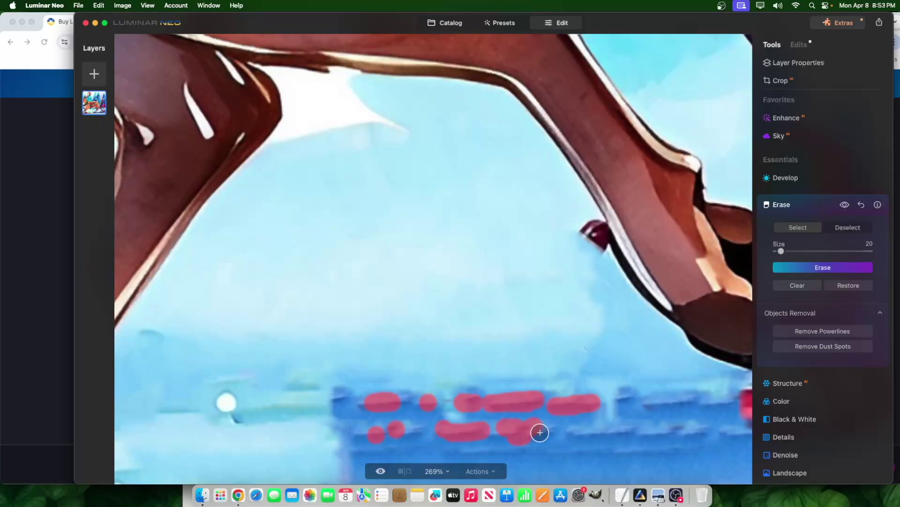
pyautogui.click(696, 430)
pyautogui.moveTo(674, 431); pyautogui.dragTo(639, 434)
pyautogui.moveTo(704, 402); pyautogui.dragTo(620, 402)
pyautogui.click(802, 267)
pyautogui.scroll(-6, 569, 412)
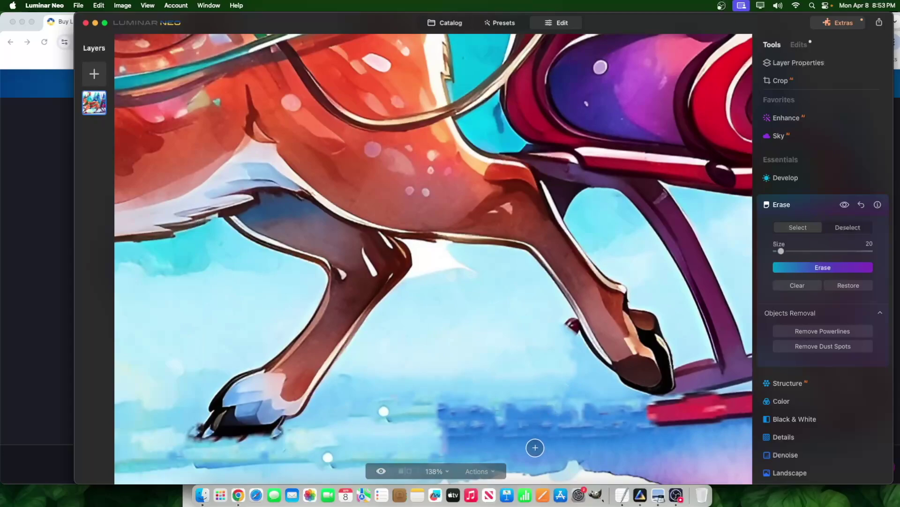
pyautogui.scroll(-4, 605, 430)
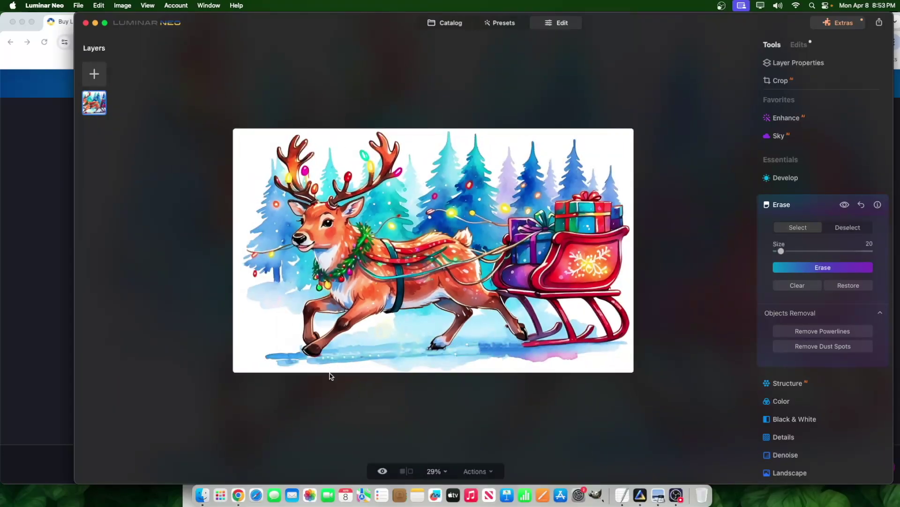
pyautogui.scroll(10, 330, 374)
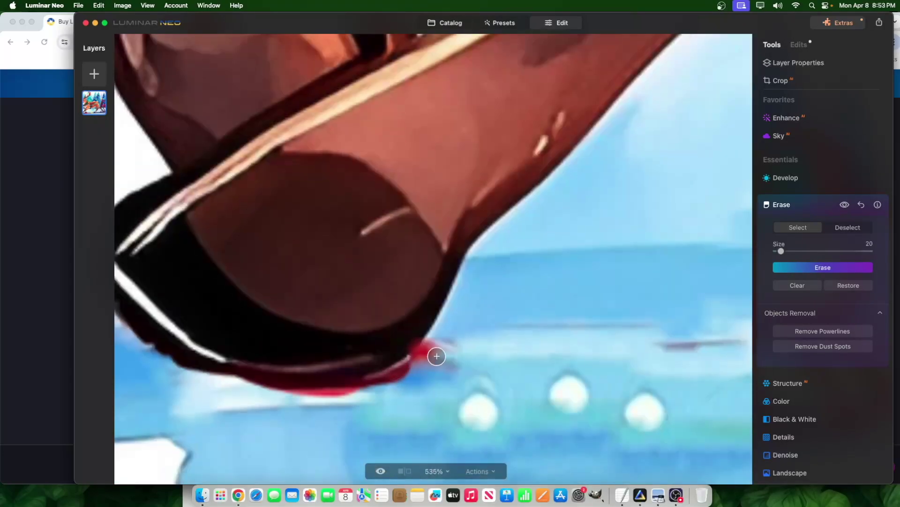
# - Erase the red smear and red fringe along the hoof's lower edge
pyautogui.moveTo(431, 352); pyautogui.dragTo(453, 354)
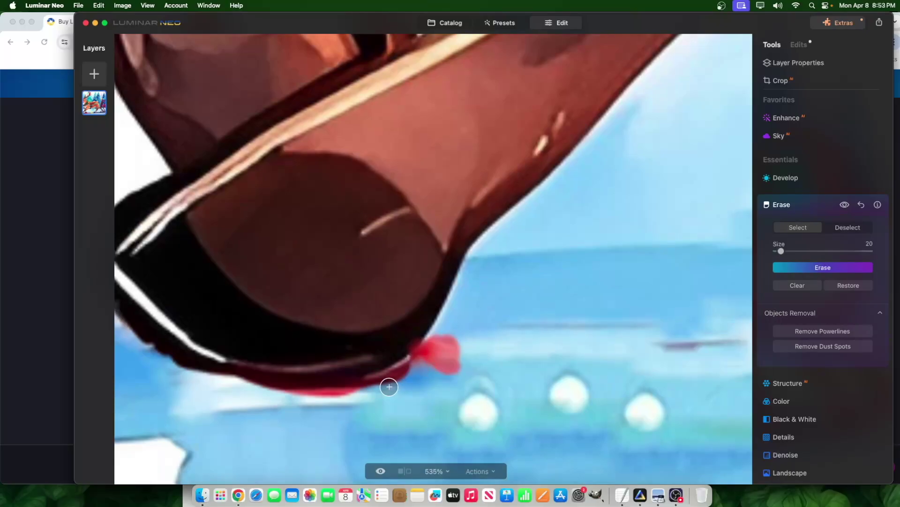
pyautogui.moveTo(388, 381)
pyautogui.mouseDown()
pyautogui.moveTo(311, 404)
pyautogui.moveTo(252, 404)
pyautogui.moveTo(416, 370)
pyautogui.mouseUp()
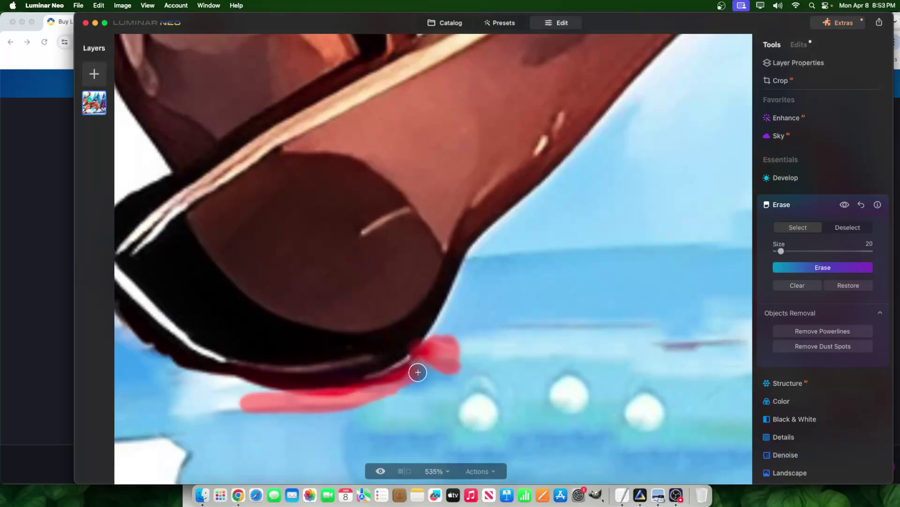
pyautogui.click(842, 265)
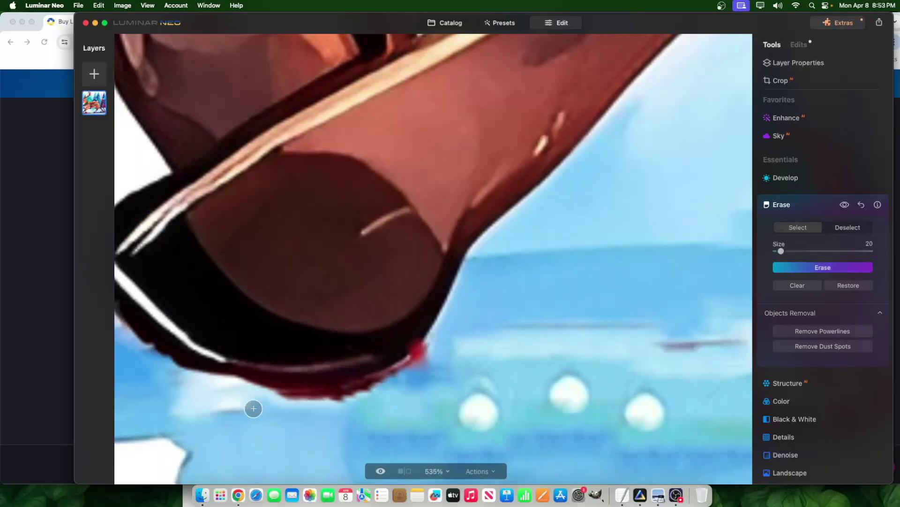
# - Erase the white snow dots below the reindeer, left, middle and right
pyautogui.moveTo(482, 412)
pyautogui.mouseDown()
pyautogui.moveTo(462, 421)
pyautogui.moveTo(484, 399)
pyautogui.mouseUp()
pyautogui.moveTo(577, 400); pyautogui.dragTo(577, 382)
pyautogui.click(816, 263)
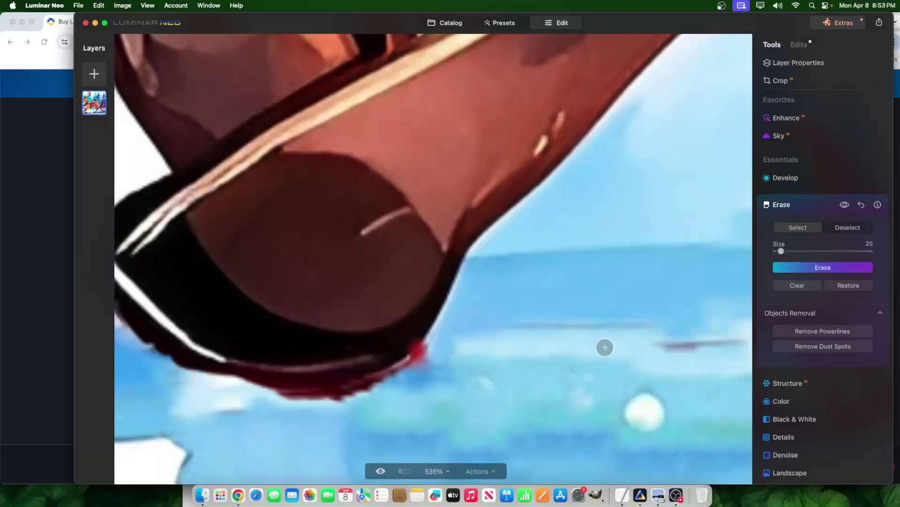
pyautogui.moveTo(623, 409); pyautogui.dragTo(640, 409)
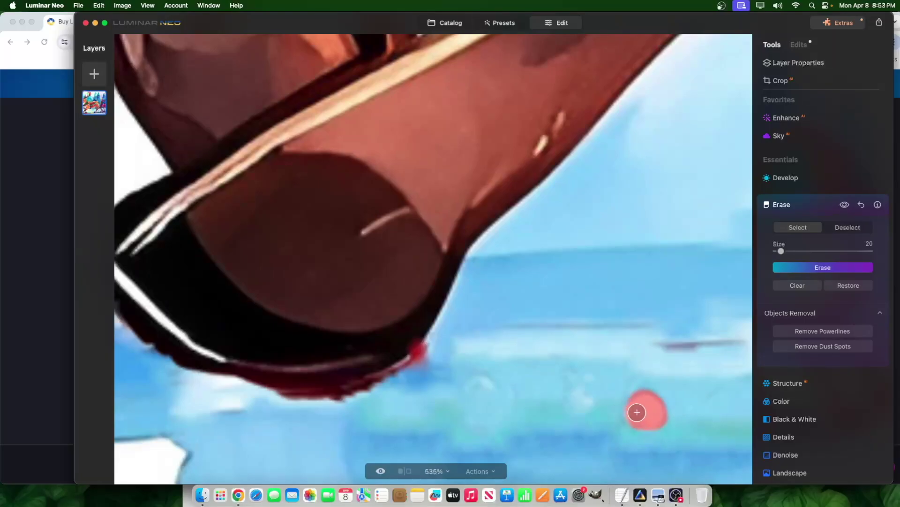
pyautogui.click(816, 267)
pyautogui.scroll(-5, 635, 436)
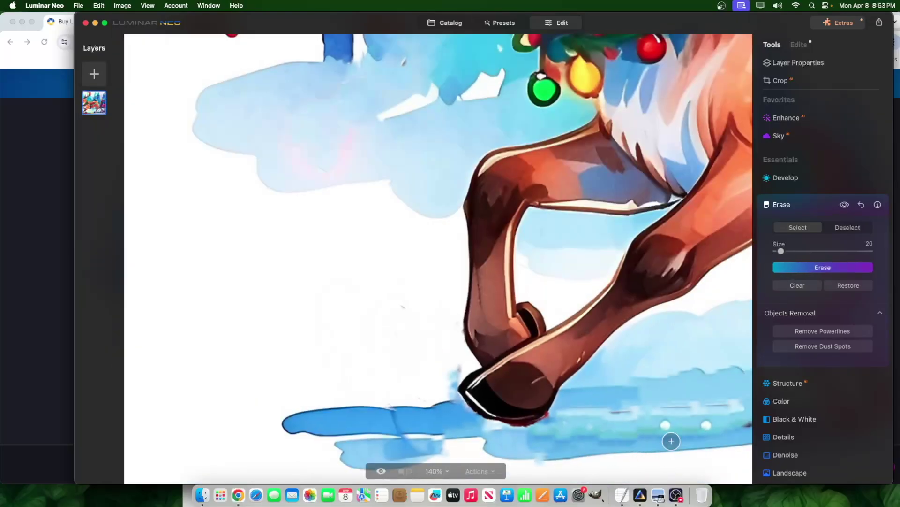
pyautogui.scroll(3, 674, 432)
pyautogui.scroll(3, 674, 432)
pyautogui.moveTo(639, 416); pyautogui.dragTo(666, 415)
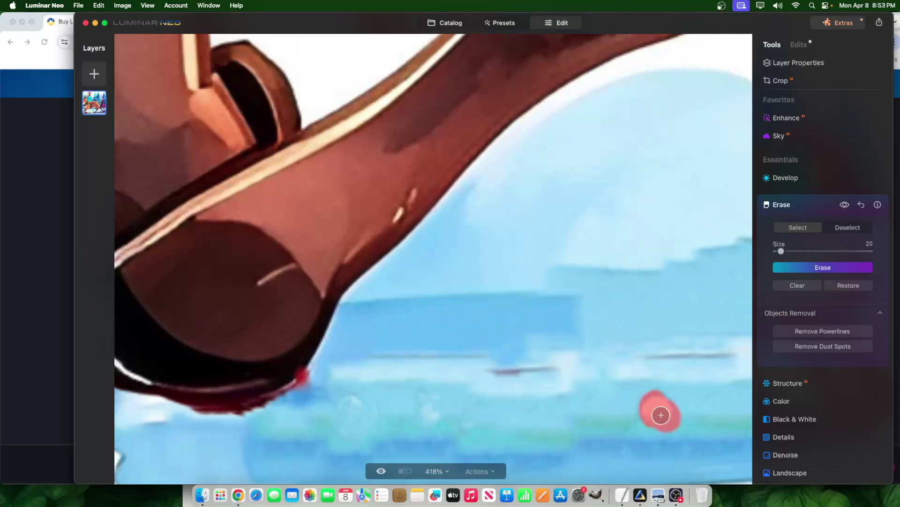
pyautogui.scroll(-4, 655, 447)
pyautogui.click(819, 268)
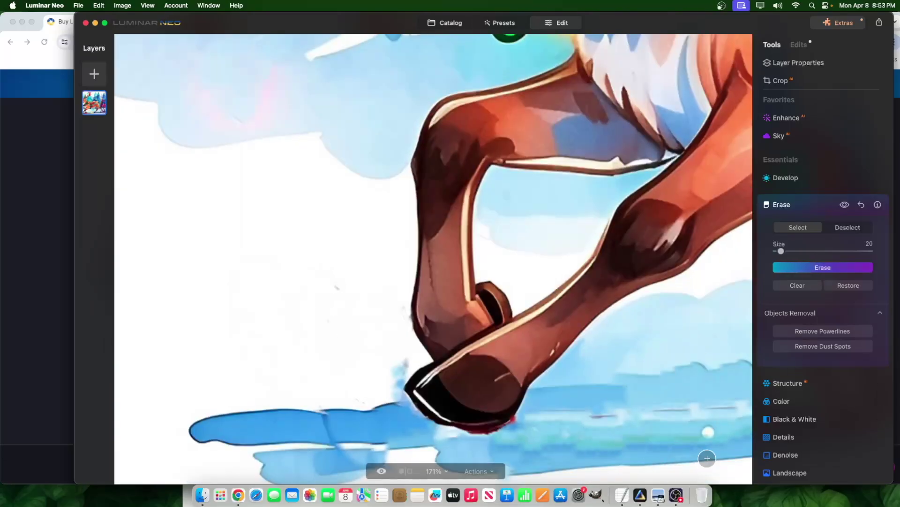
pyautogui.click(811, 267)
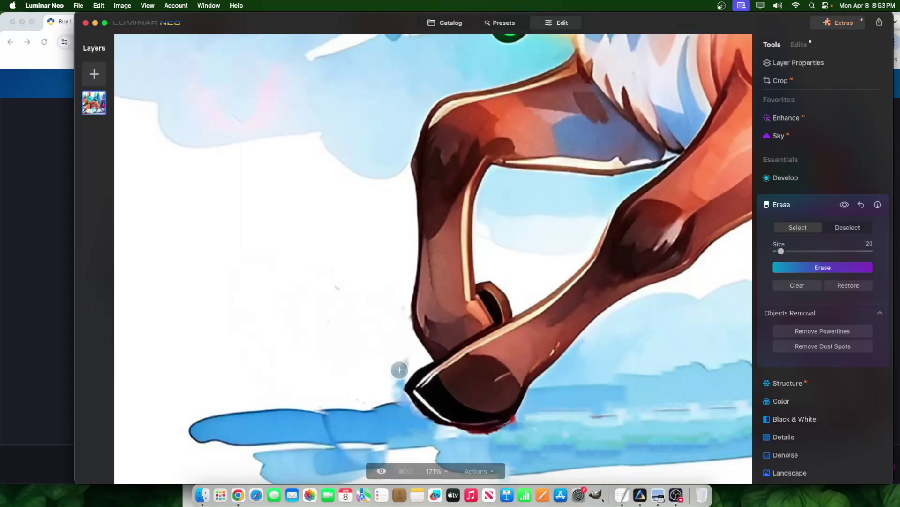
# - Remove the blot beside the hoof and the red speck at its tip, then return to the catalog
pyautogui.moveTo(397, 373); pyautogui.dragTo(384, 374)
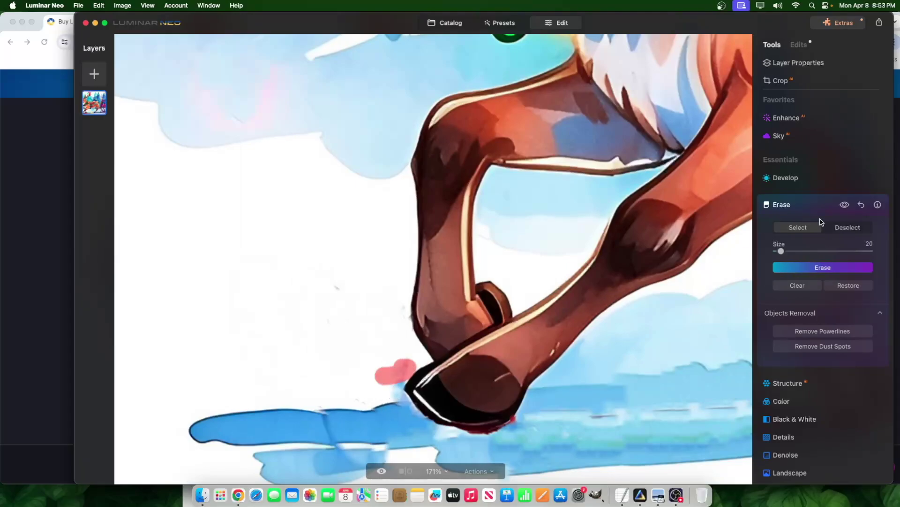
pyautogui.click(788, 271)
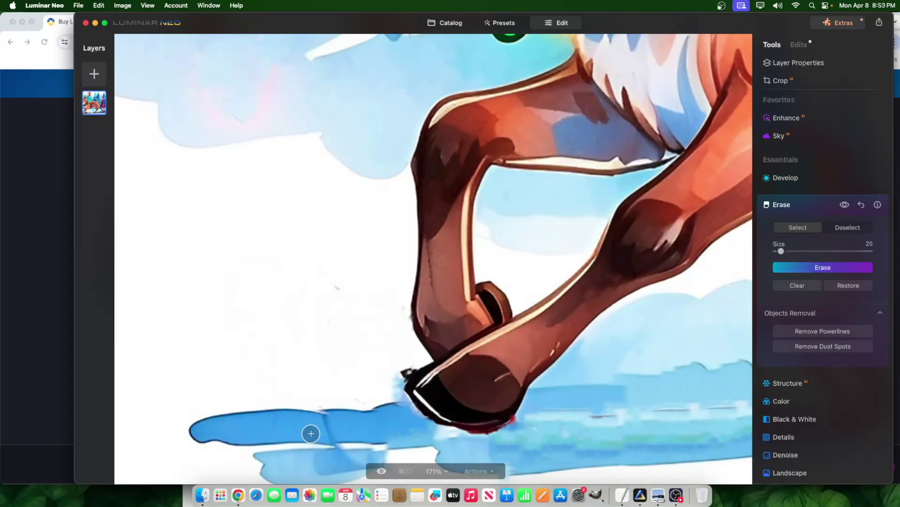
pyautogui.scroll(6, 420, 368)
pyautogui.moveTo(461, 307)
pyautogui.mouseDown()
pyautogui.moveTo(431, 338)
pyautogui.moveTo(414, 324)
pyautogui.moveTo(419, 317)
pyautogui.moveTo(431, 329)
pyautogui.moveTo(422, 356)
pyautogui.moveTo(469, 306)
pyautogui.moveTo(432, 321)
pyautogui.mouseUp()
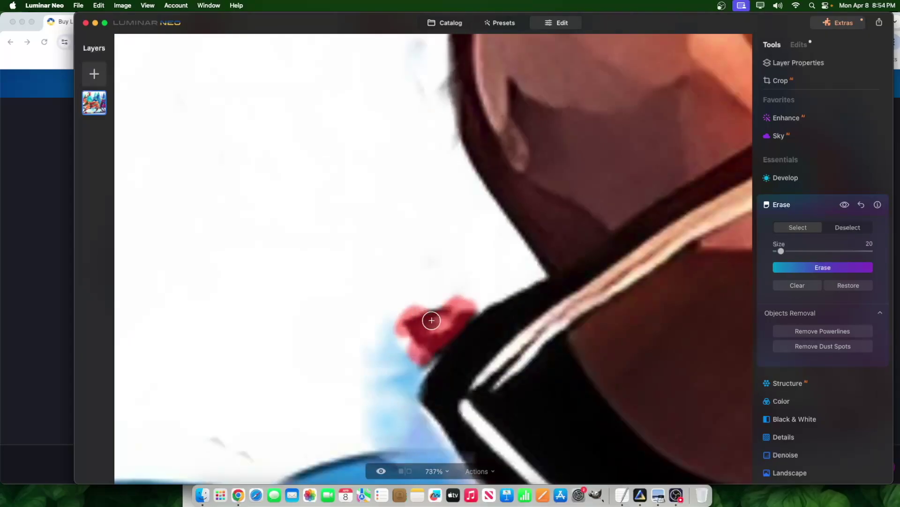
pyautogui.click(823, 267)
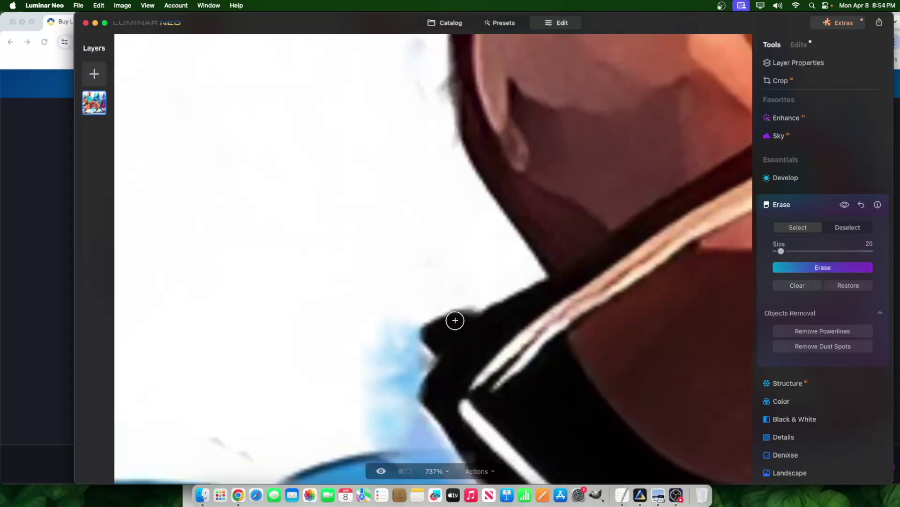
pyautogui.click(445, 22)
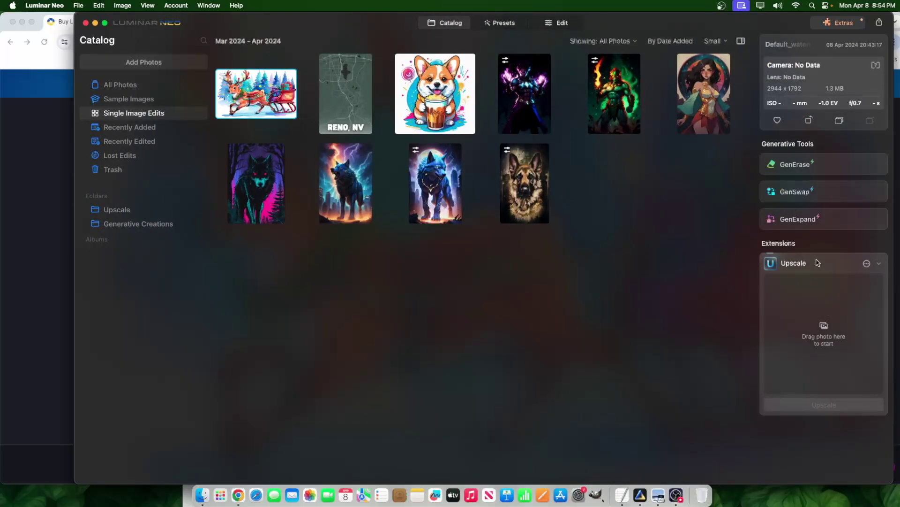
# - Upscale the reindeer image 2x to 5888 x 3584 with the Upscale extension
pyautogui.moveTo(243, 89); pyautogui.dragTo(797, 319)
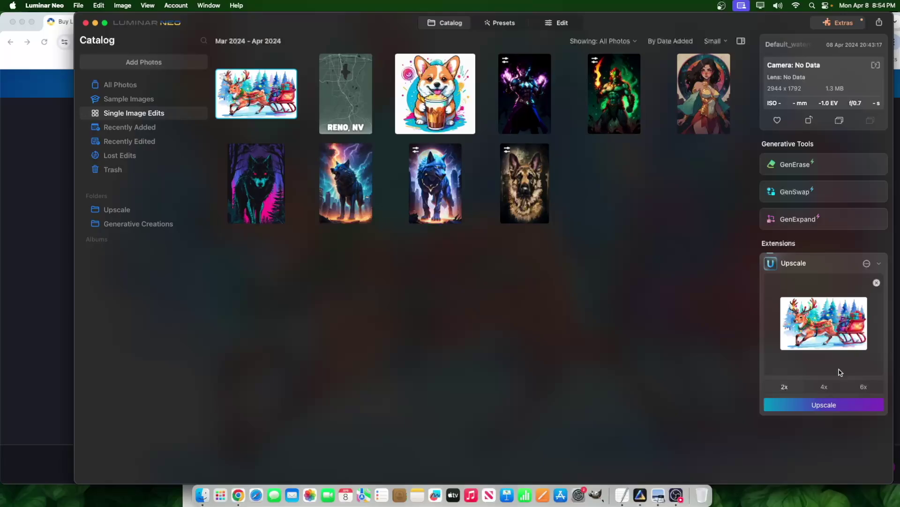
pyautogui.click(801, 410)
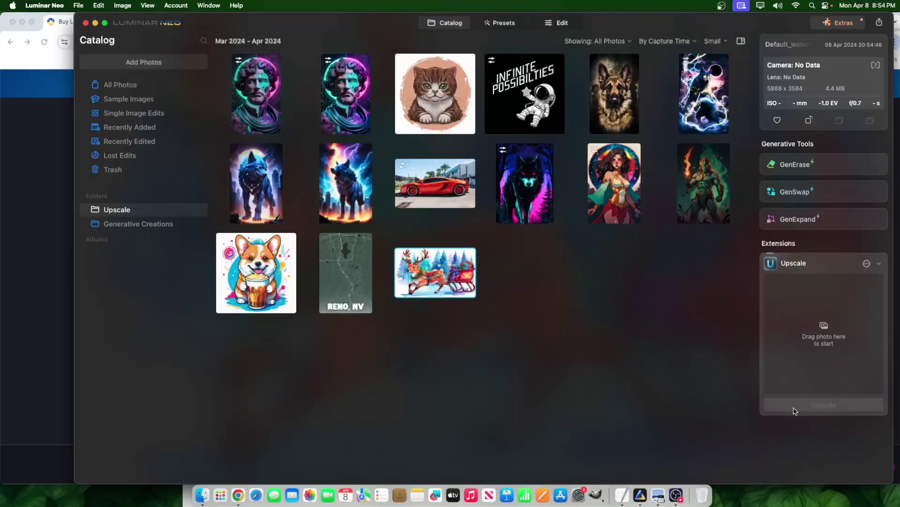
# - Open the upscaled reindeer image in the editor with the Erase tool ready
pyautogui.doubleClick(445, 272)
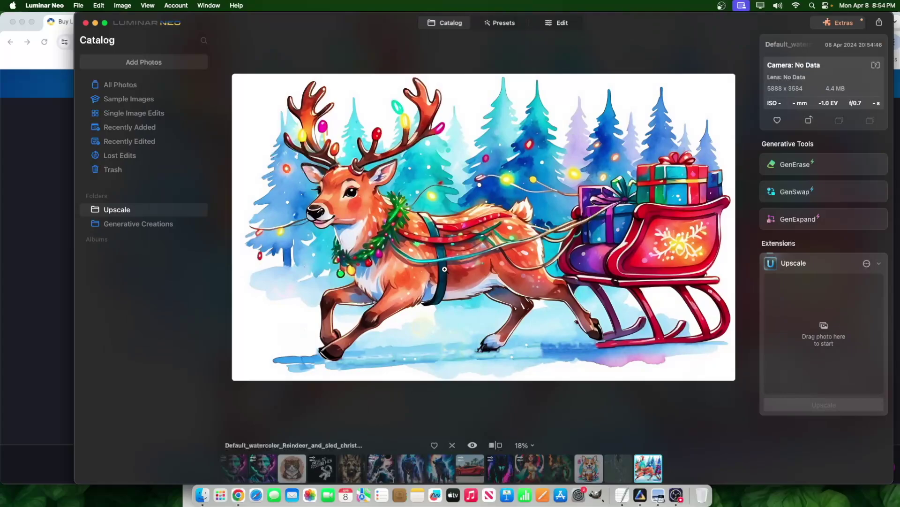
pyautogui.click(418, 367)
pyautogui.click(556, 23)
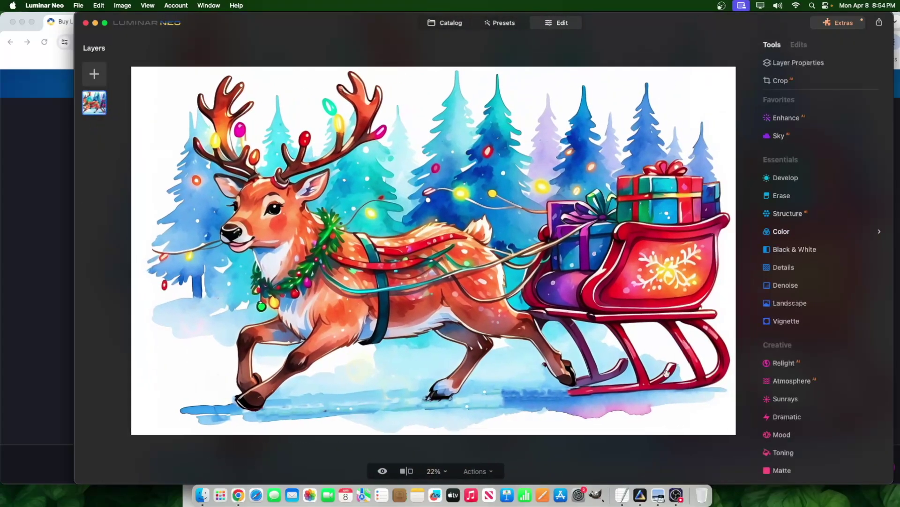
pyautogui.click(781, 197)
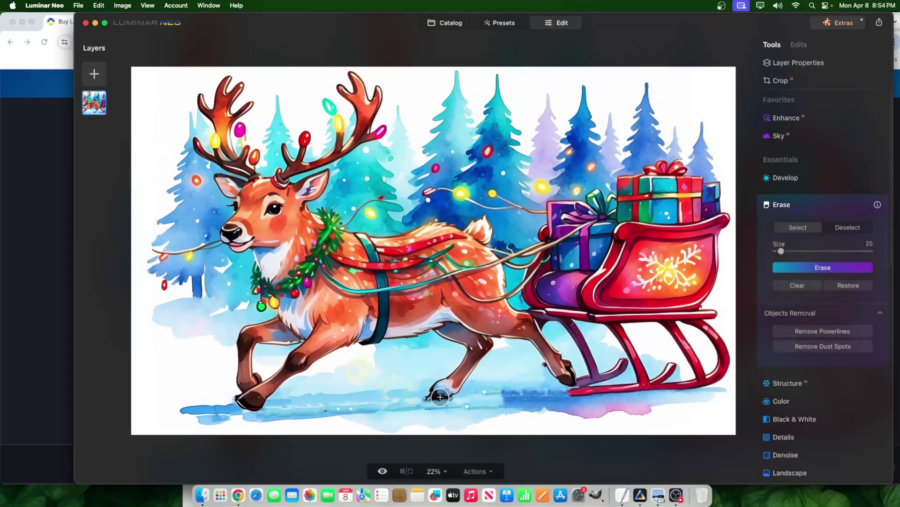
pyautogui.click(332, 419)
pyautogui.click(322, 463)
pyautogui.scroll(10, 330, 467)
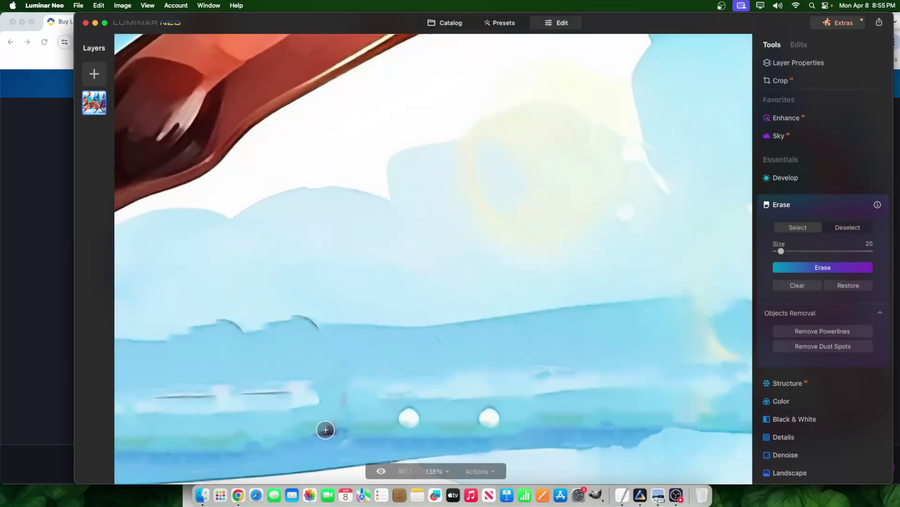
# - Erase three white snow dots near the hooves
pyautogui.moveTo(324, 429); pyautogui.dragTo(335, 432)
pyautogui.moveTo(407, 418)
pyautogui.mouseDown()
pyautogui.moveTo(425, 419)
pyautogui.moveTo(415, 418)
pyautogui.mouseUp()
pyautogui.moveTo(479, 417)
pyautogui.mouseDown()
pyautogui.moveTo(504, 415)
pyautogui.moveTo(482, 416)
pyautogui.mouseUp()
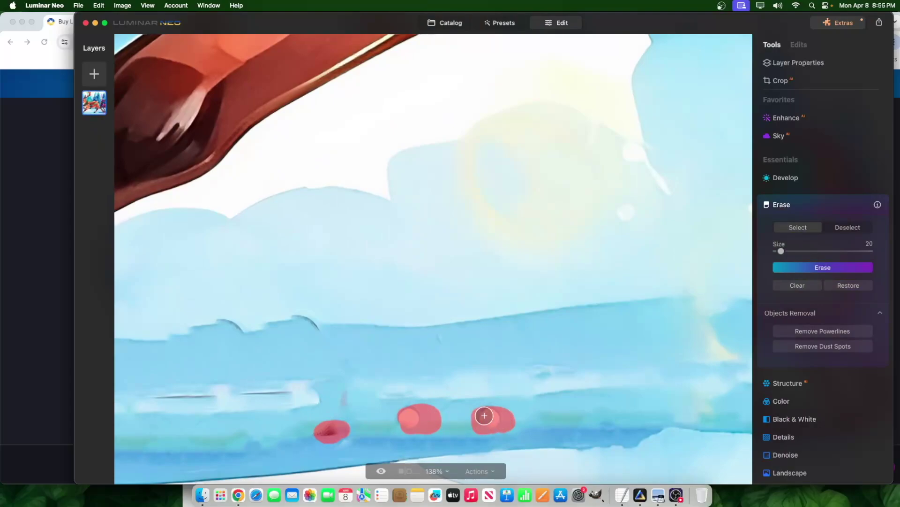
pyautogui.click(817, 267)
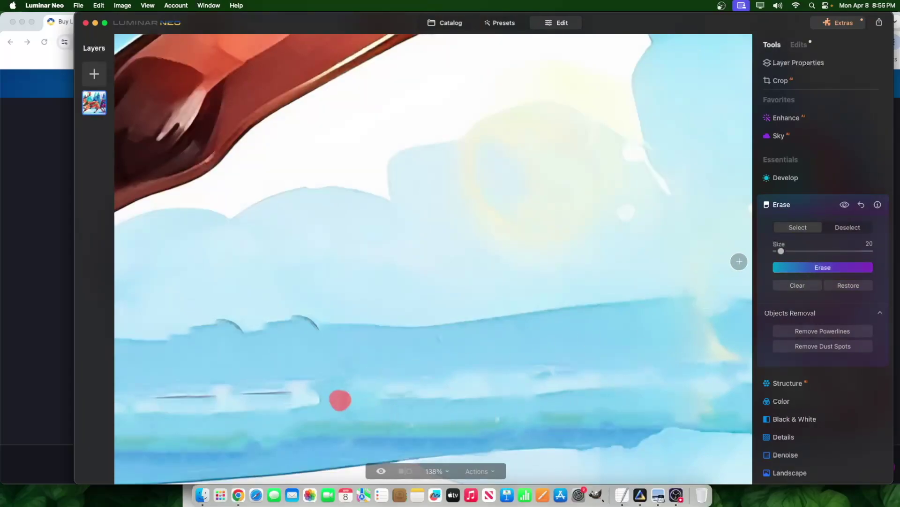
# - Erase the dark streak and the dark line running through the snow
pyautogui.scroll(5, 221, 398)
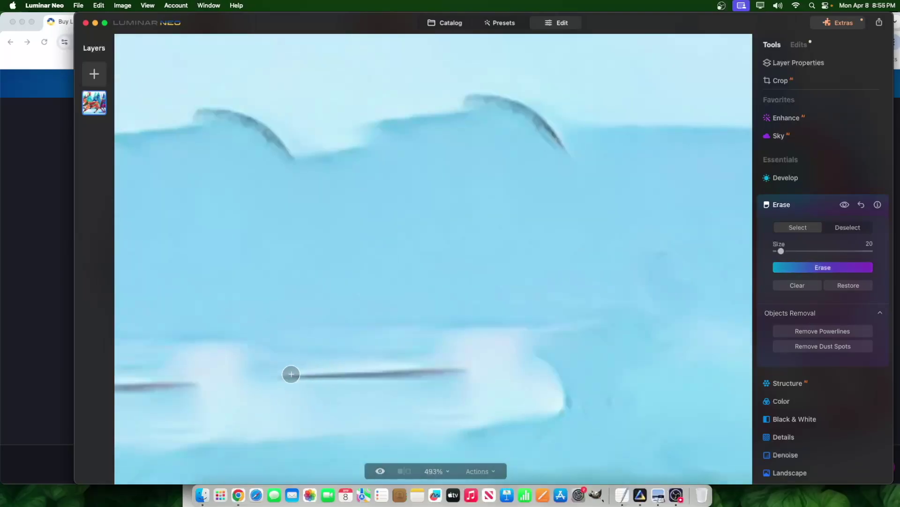
pyautogui.moveTo(291, 374); pyautogui.dragTo(460, 370)
pyautogui.moveTo(210, 389); pyautogui.dragTo(93, 387)
pyautogui.click(810, 263)
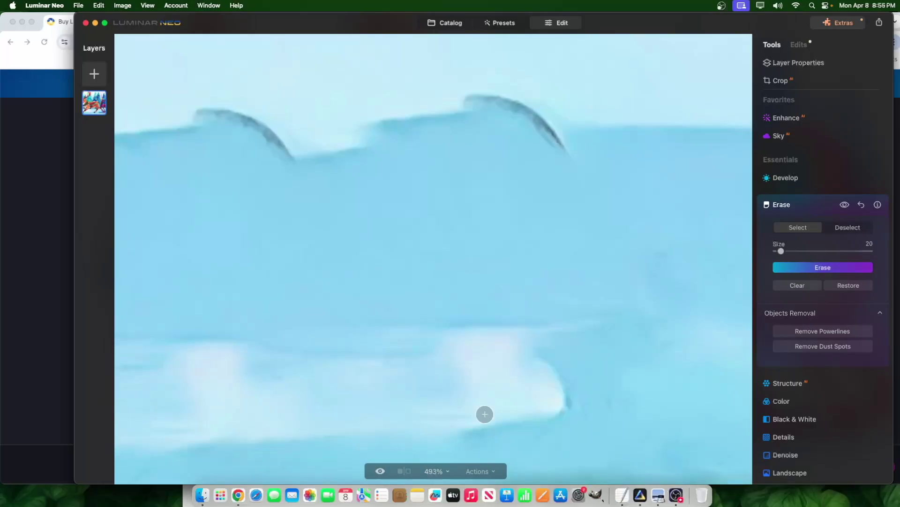
pyautogui.scroll(-5, 482, 412)
pyautogui.moveTo(263, 415); pyautogui.dragTo(219, 416)
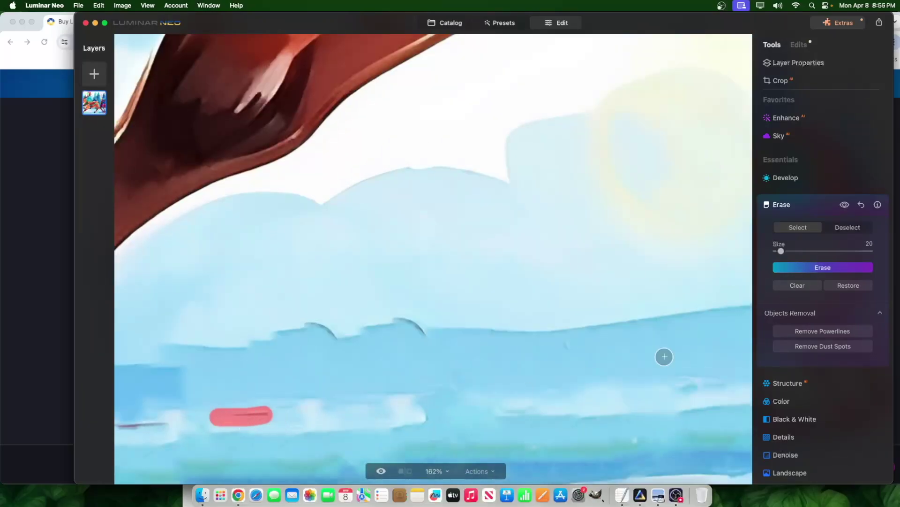
pyautogui.click(832, 262)
# - Erase the faint streaks across the lower blue snow
pyautogui.scroll(2, 127, 434)
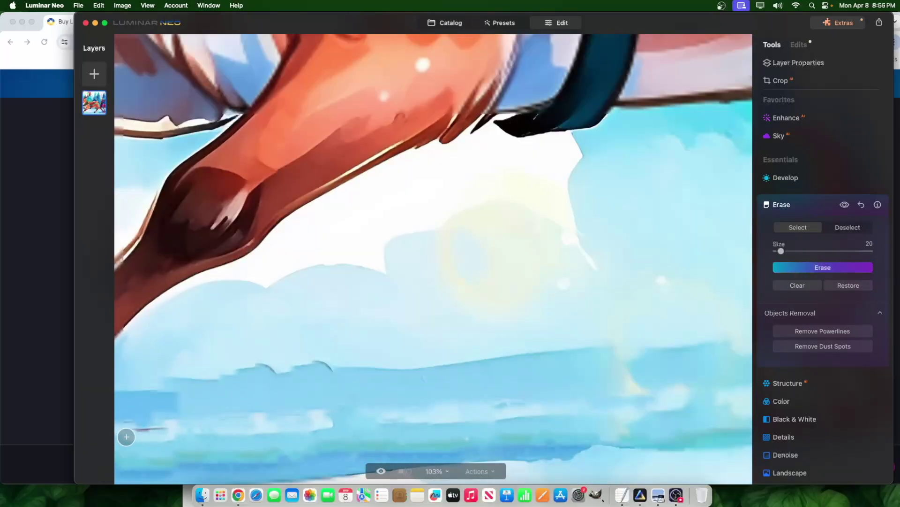
pyautogui.scroll(4, 122, 432)
pyautogui.moveTo(150, 400); pyautogui.dragTo(313, 400)
pyautogui.click(851, 272)
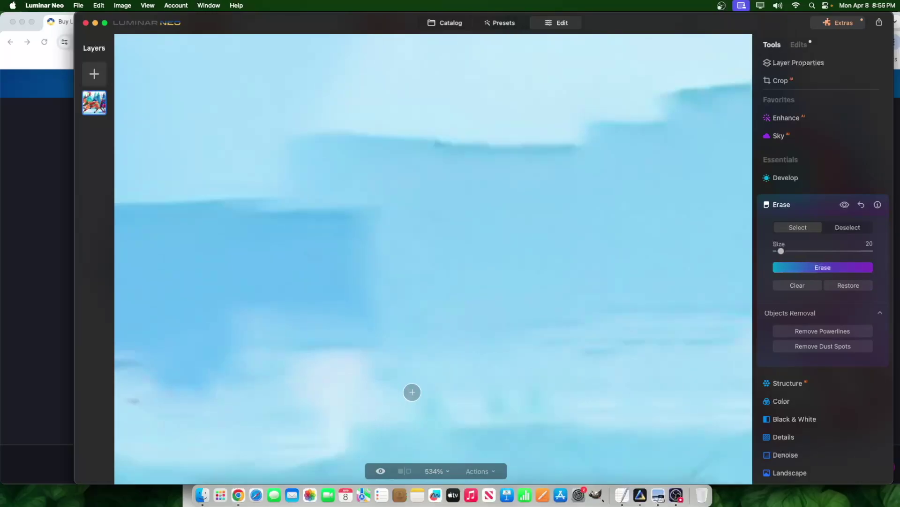
pyautogui.scroll(-6, 412, 389)
pyautogui.scroll(-3, 541, 371)
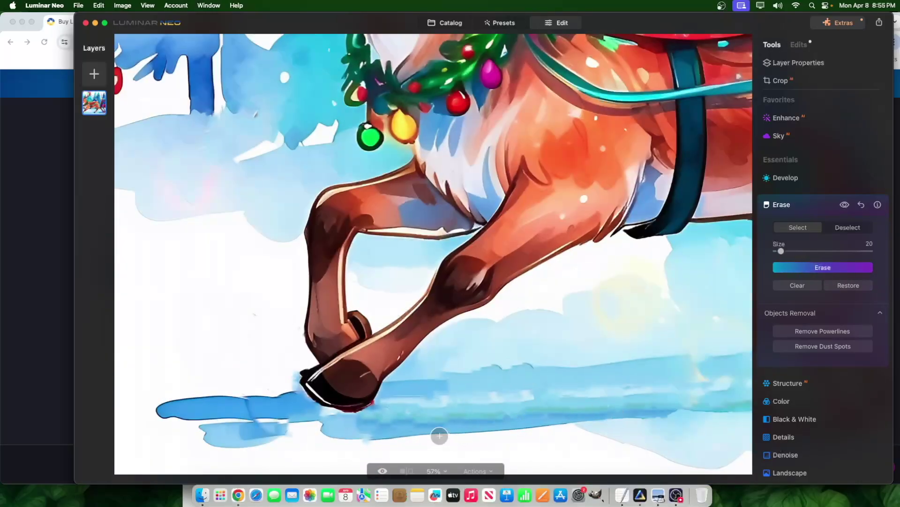
pyautogui.scroll(4, 466, 430)
pyautogui.moveTo(588, 399); pyautogui.dragTo(430, 408)
pyautogui.moveTo(381, 422); pyautogui.dragTo(417, 420)
pyautogui.moveTo(650, 400); pyautogui.dragTo(722, 388)
pyautogui.click(830, 271)
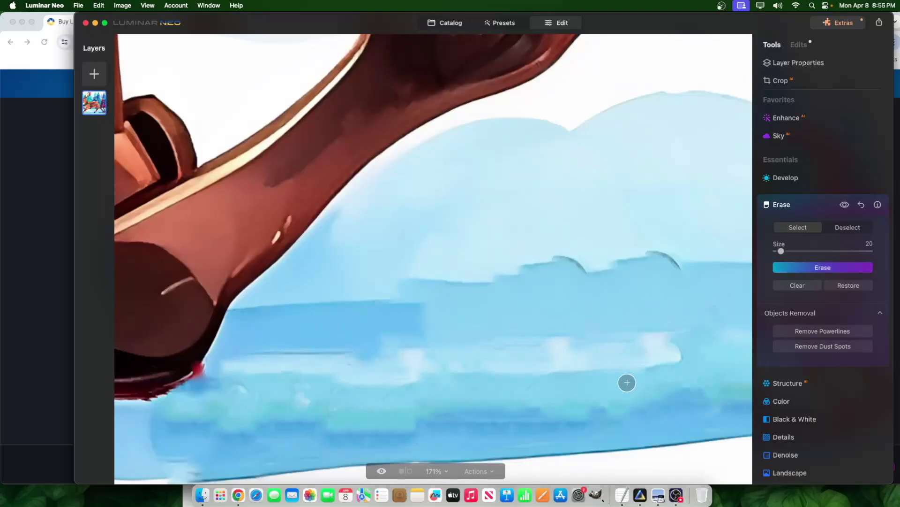
# - Erase the stray edges below the hoof outline
pyautogui.scroll(-4, 627, 380)
pyautogui.scroll(-3, 596, 422)
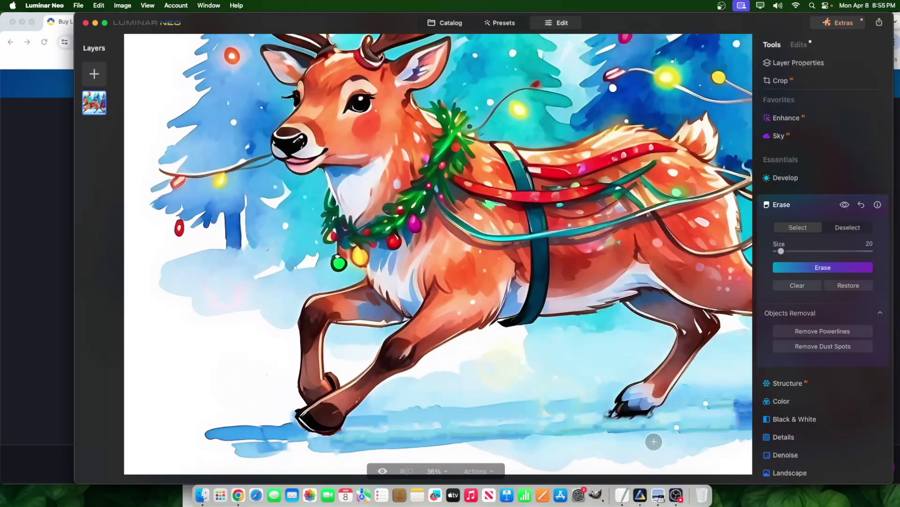
pyautogui.scroll(8, 289, 416)
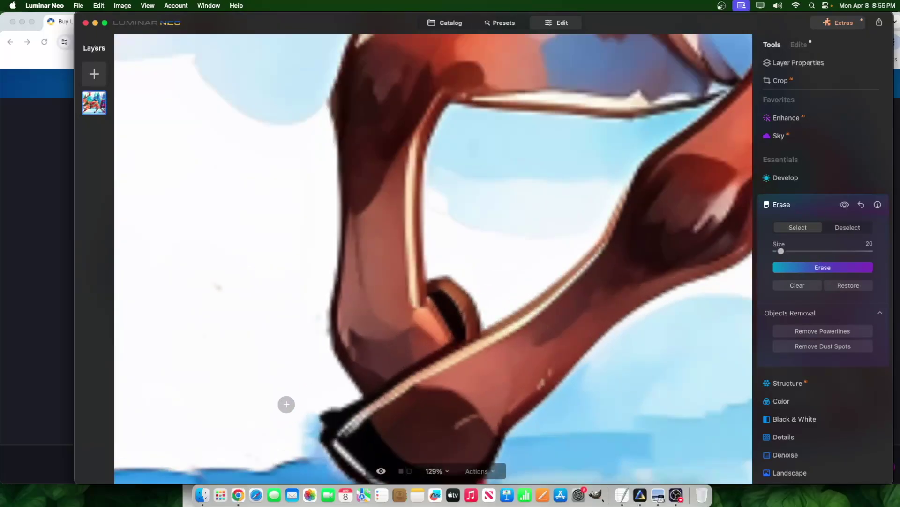
pyautogui.moveTo(338, 400)
pyautogui.mouseDown()
pyautogui.moveTo(309, 428)
pyautogui.moveTo(309, 420)
pyautogui.mouseUp()
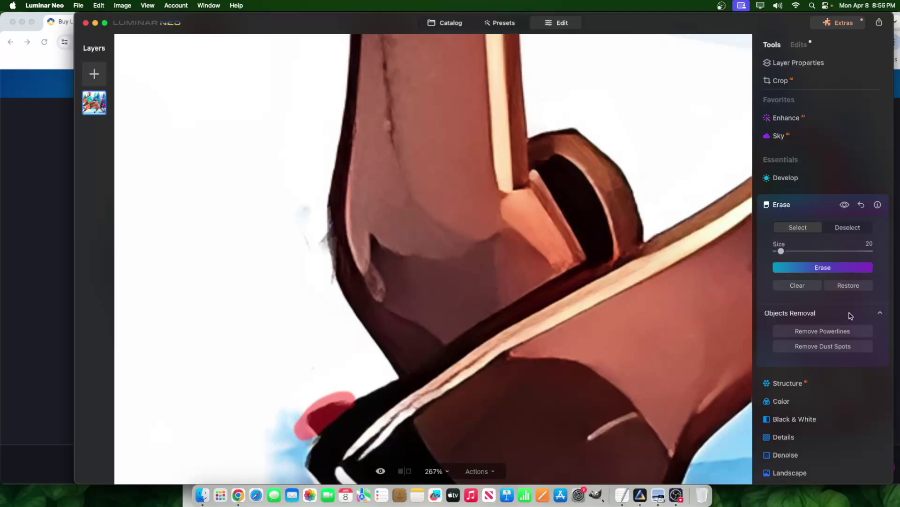
pyautogui.click(836, 271)
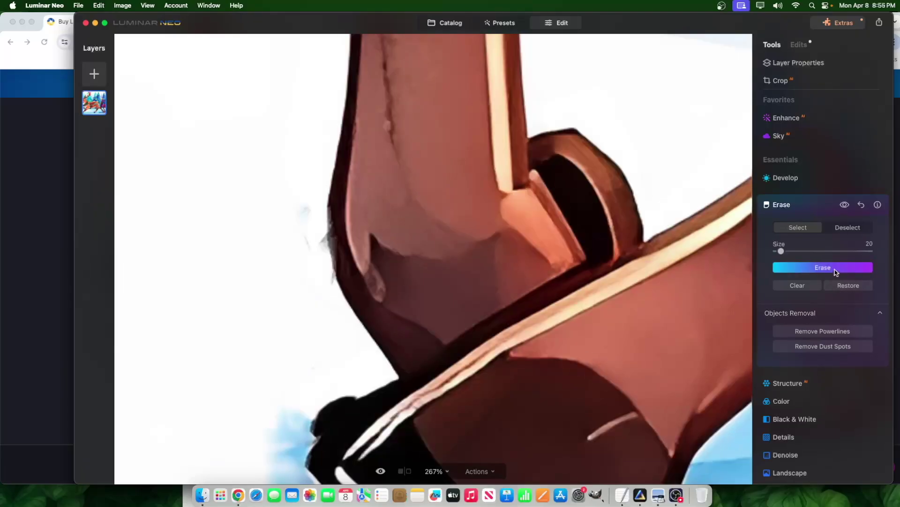
pyautogui.moveTo(346, 394); pyautogui.dragTo(302, 429)
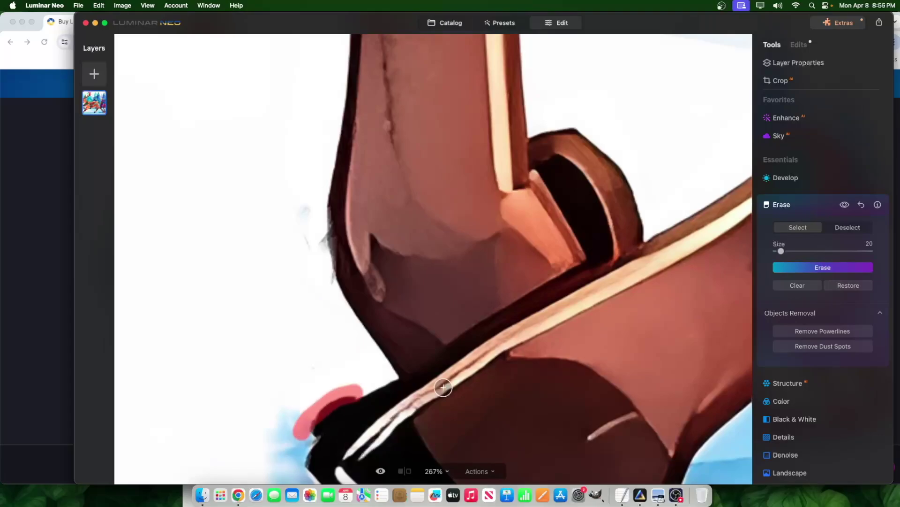
pyautogui.click(803, 266)
# - Erase the dark mark along the hoof edge and zoom back out
pyautogui.scroll(-3, 323, 403)
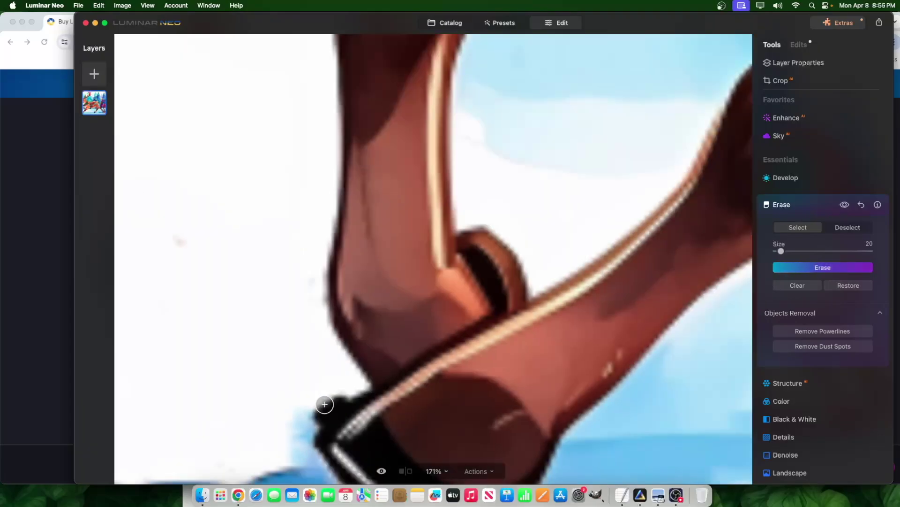
pyautogui.scroll(5, 366, 427)
pyautogui.moveTo(348, 370)
pyautogui.mouseDown()
pyautogui.moveTo(364, 356)
pyautogui.moveTo(360, 378)
pyautogui.moveTo(378, 374)
pyautogui.moveTo(394, 351)
pyautogui.moveTo(450, 314)
pyautogui.moveTo(390, 324)
pyautogui.moveTo(369, 336)
pyautogui.moveTo(351, 363)
pyautogui.moveTo(418, 326)
pyautogui.moveTo(398, 362)
pyautogui.mouseUp()
pyautogui.click(806, 274)
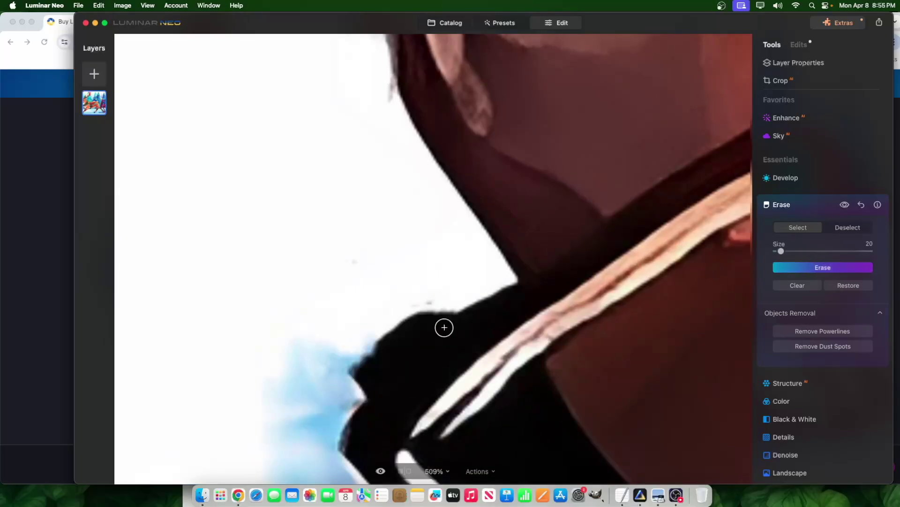
pyautogui.scroll(-10, 365, 371)
pyautogui.scroll(-6, 394, 385)
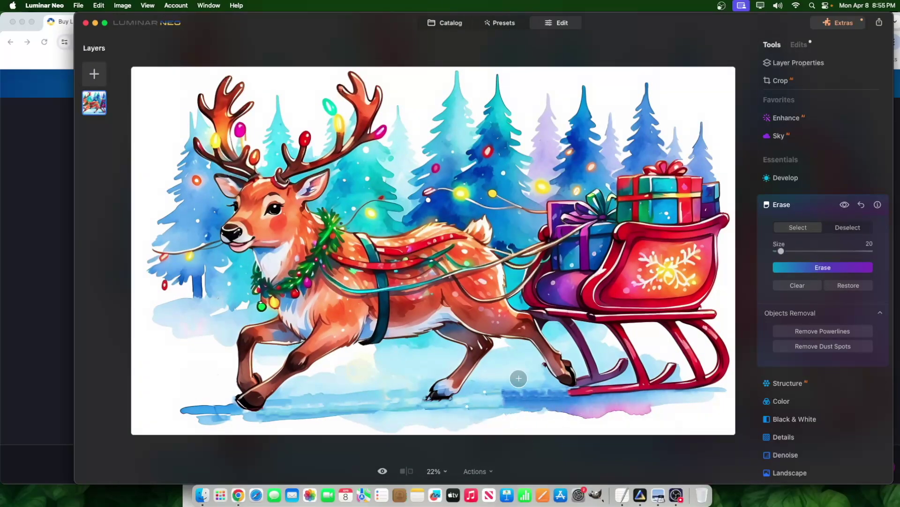
# - Erase the red speck beside the sleigh runner, including its leftover bit
pyautogui.scroll(6, 540, 371)
pyautogui.scroll(3, 531, 400)
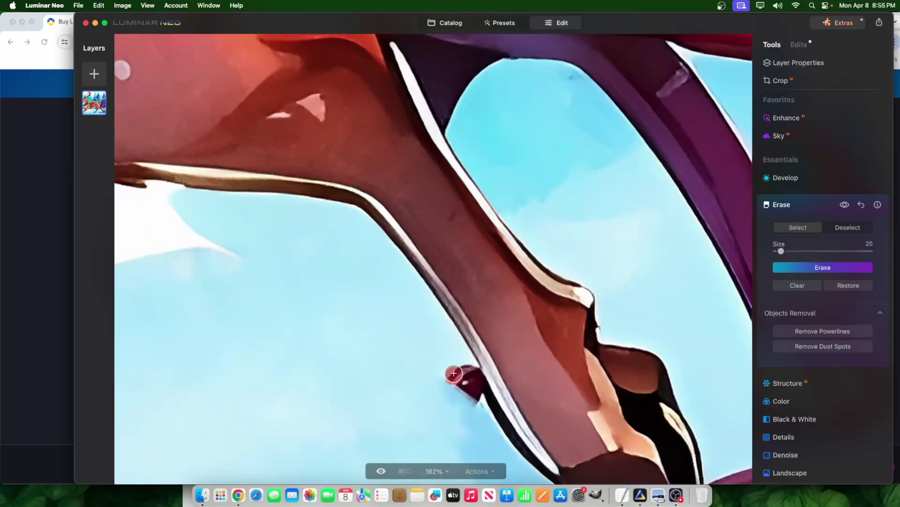
pyautogui.moveTo(454, 373); pyautogui.dragTo(462, 382)
pyautogui.click(785, 272)
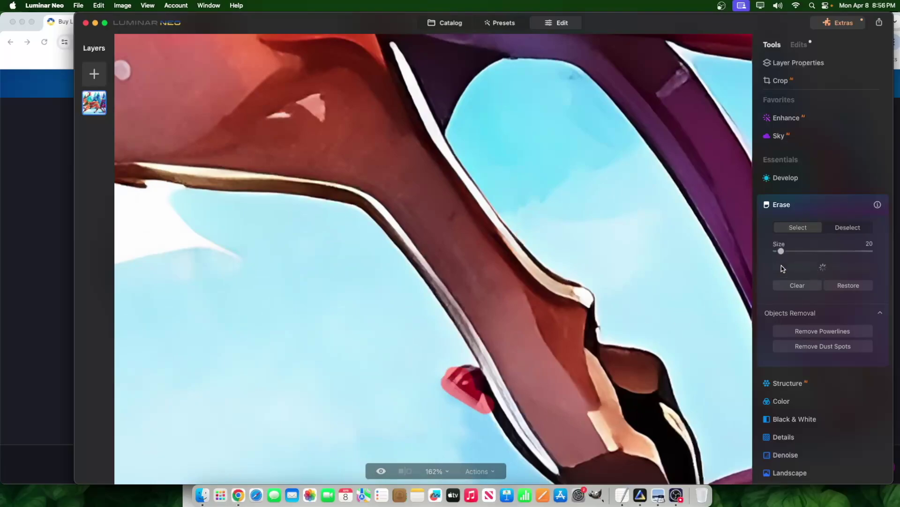
pyautogui.moveTo(466, 376); pyautogui.dragTo(476, 383)
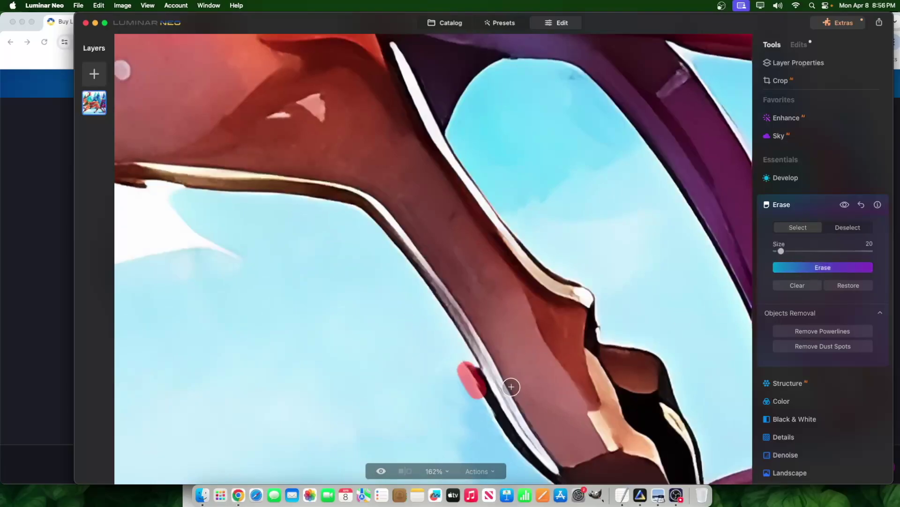
pyautogui.click(849, 271)
pyautogui.press('super+0')
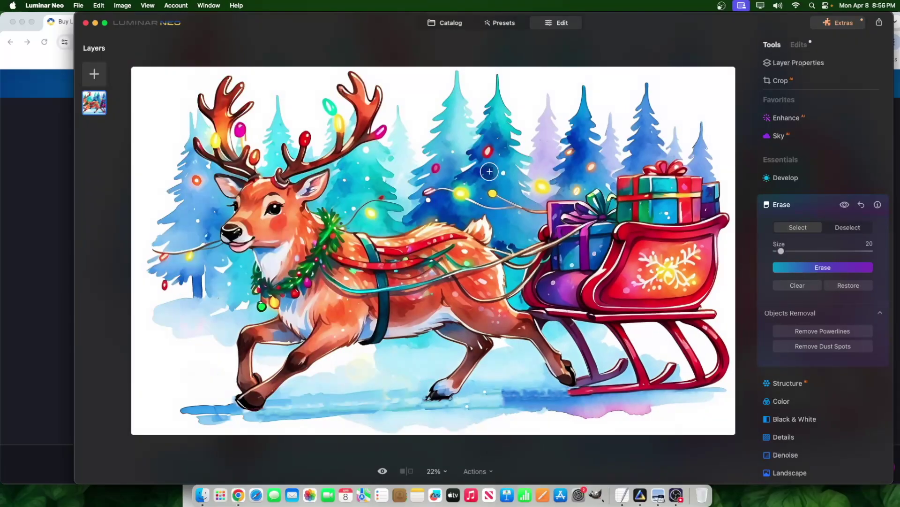
# - Erase the orange light on the tree and the leftover smudges around it
pyautogui.scroll(5, 540, 187)
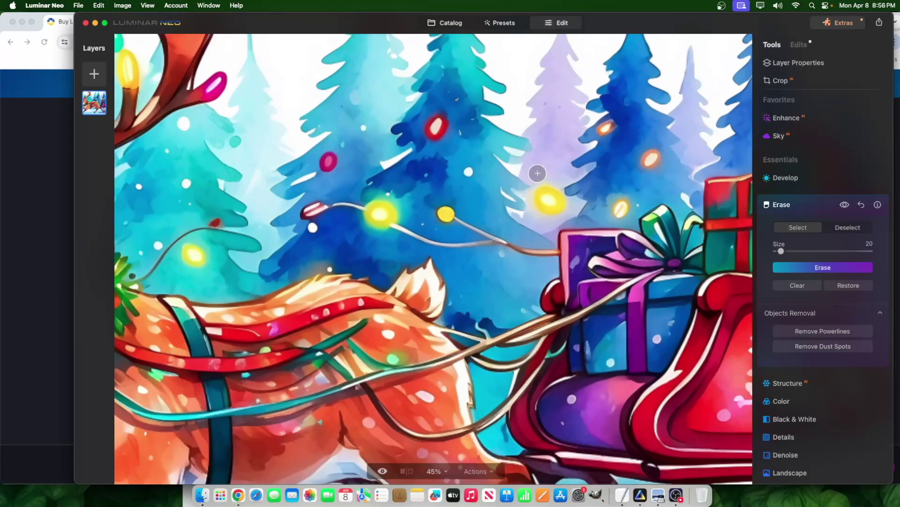
pyautogui.moveTo(563, 195)
pyautogui.mouseDown()
pyautogui.moveTo(543, 201)
pyautogui.moveTo(581, 217)
pyautogui.mouseUp()
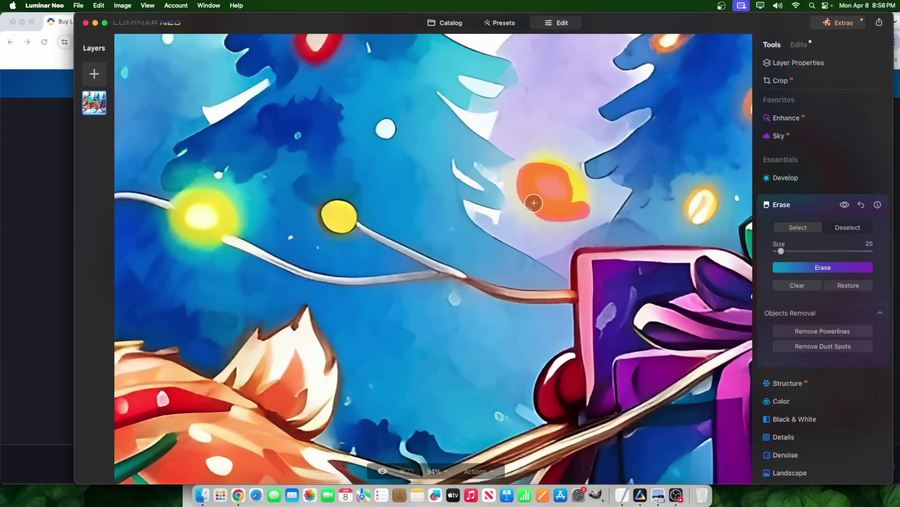
pyautogui.moveTo(563, 181)
pyautogui.mouseDown()
pyautogui.moveTo(581, 197)
pyautogui.moveTo(563, 167)
pyautogui.moveTo(528, 161)
pyautogui.moveTo(523, 175)
pyautogui.moveTo(542, 208)
pyautogui.moveTo(578, 183)
pyautogui.mouseUp()
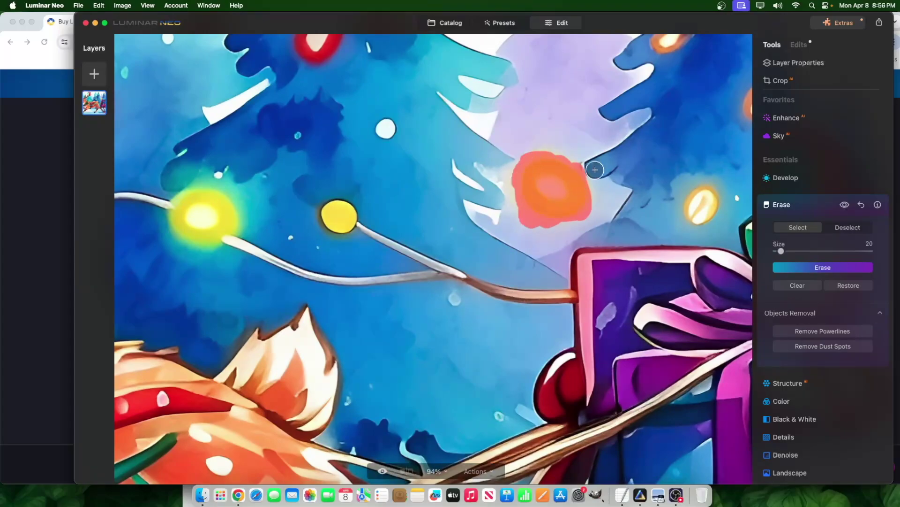
pyautogui.click(824, 267)
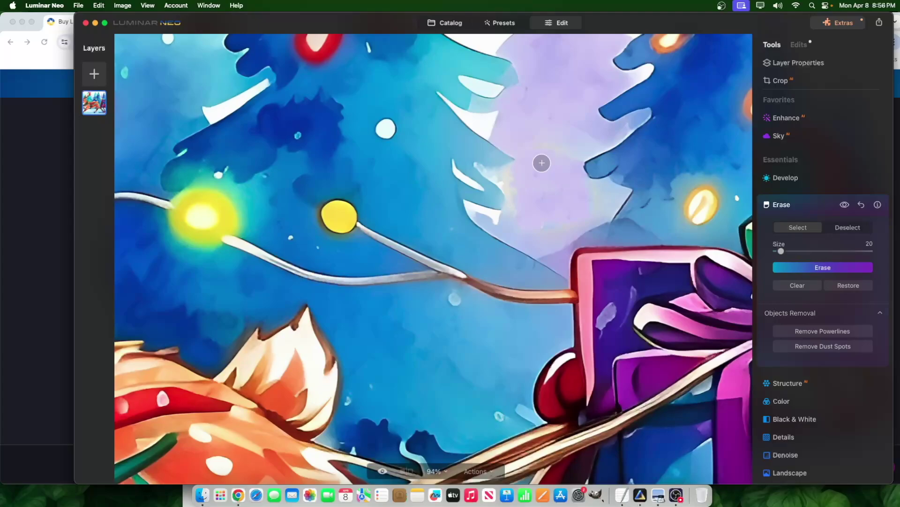
pyautogui.moveTo(541, 151); pyautogui.dragTo(562, 151)
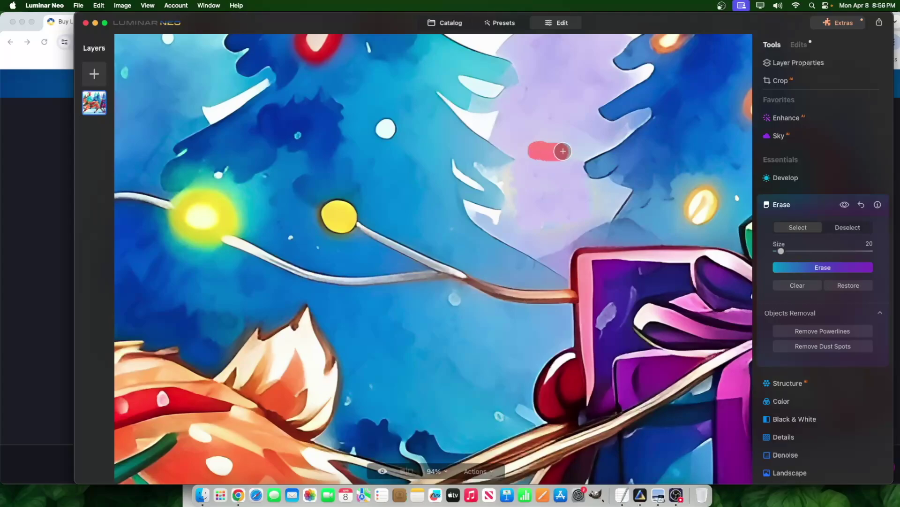
pyautogui.click(796, 268)
pyautogui.moveTo(593, 203)
pyautogui.mouseDown()
pyautogui.moveTo(559, 229)
pyautogui.moveTo(538, 230)
pyautogui.moveTo(521, 220)
pyautogui.moveTo(509, 177)
pyautogui.mouseUp()
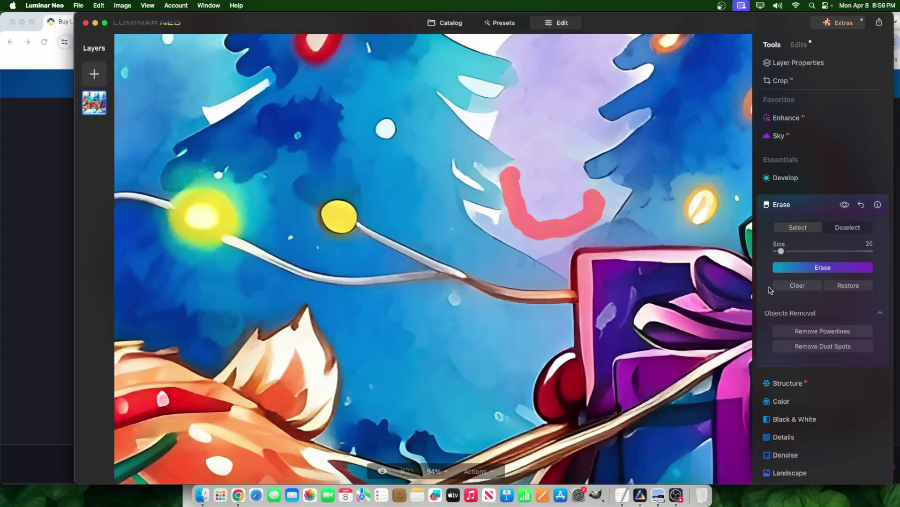
pyautogui.click(810, 265)
pyautogui.press('super+0')
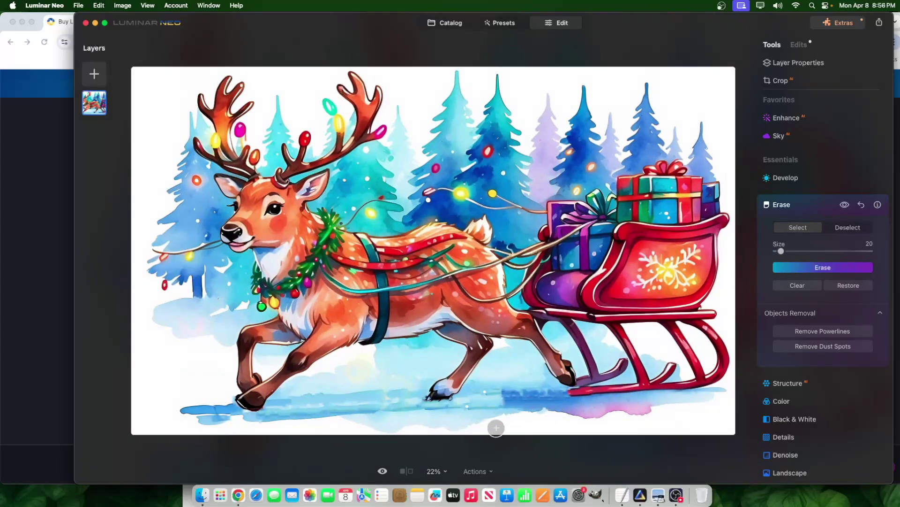
# - Zoom in and erase the two small stray spots in the snow below the reindeer's hoof
pyautogui.scroll(5, 467, 389)
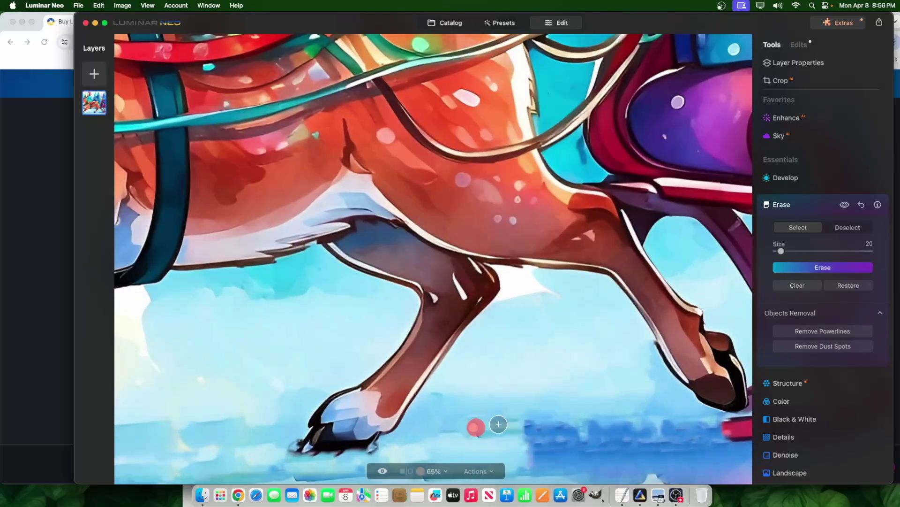
pyautogui.scroll(-3, 450, 445)
pyautogui.scroll(10, 429, 451)
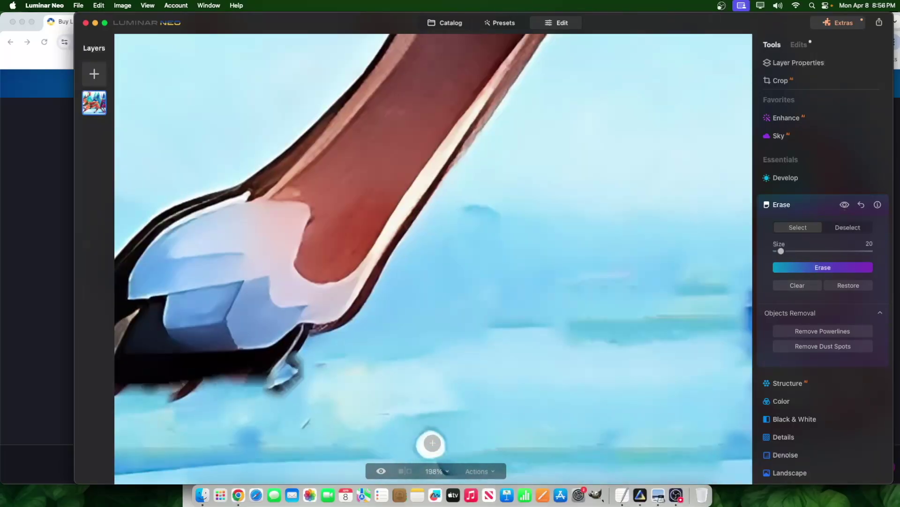
pyautogui.moveTo(430, 445); pyautogui.dragTo(410, 444)
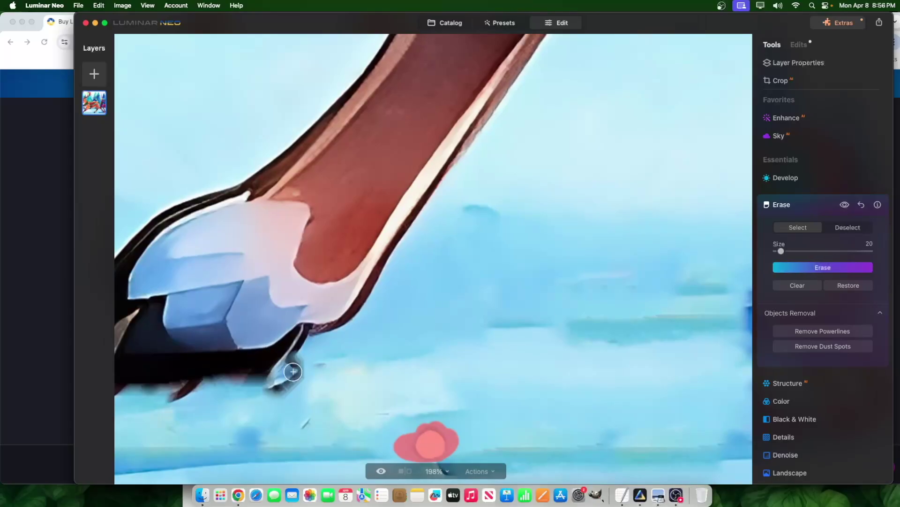
pyautogui.click(309, 424)
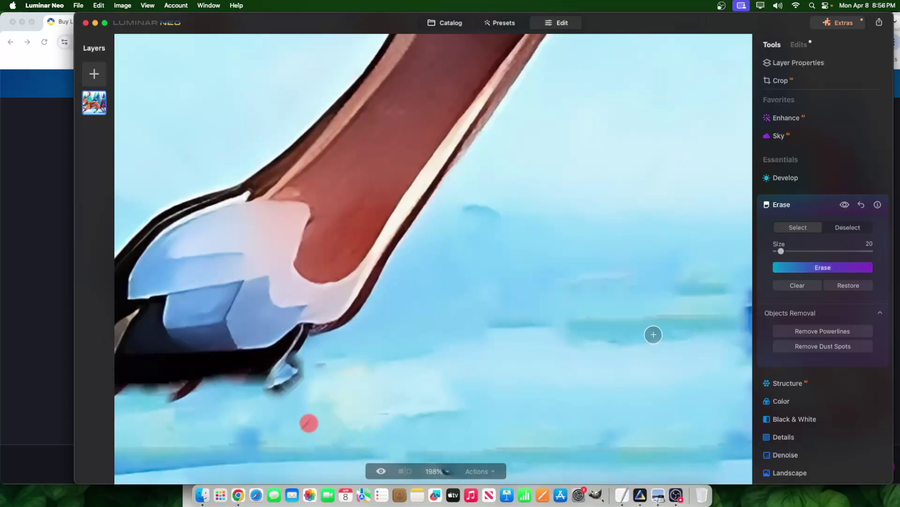
pyautogui.click(808, 267)
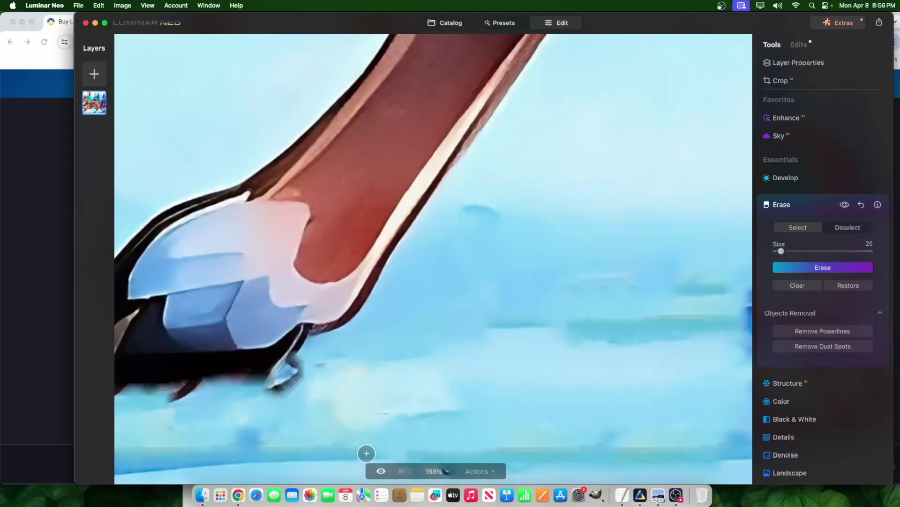
pyautogui.click(782, 266)
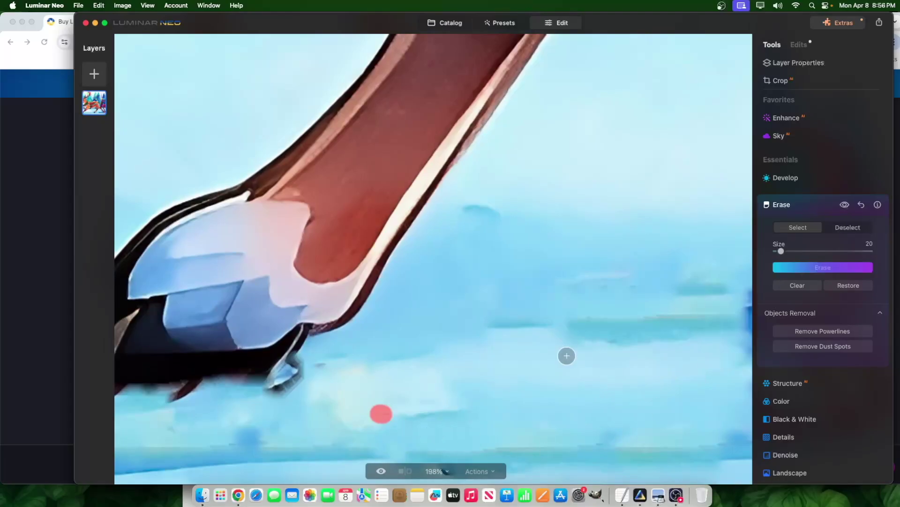
pyautogui.scroll(-5, 567, 356)
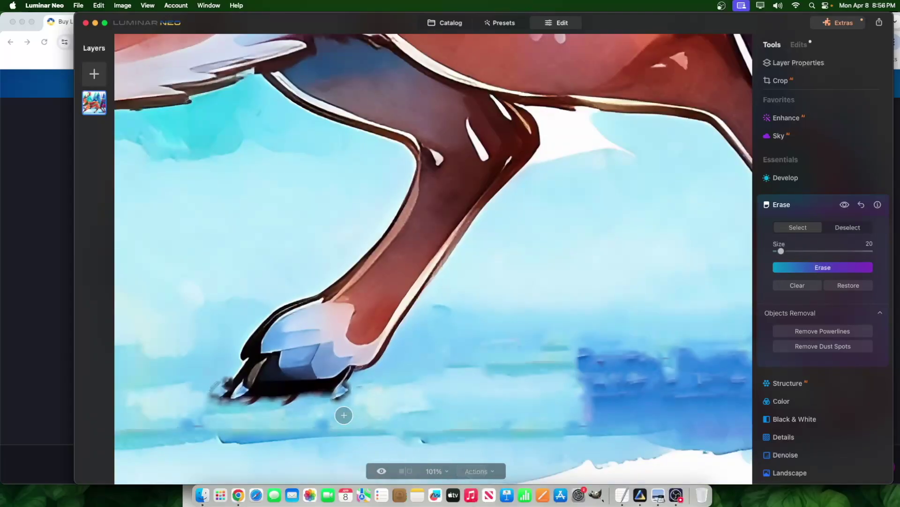
pyautogui.scroll(-5, 342, 414)
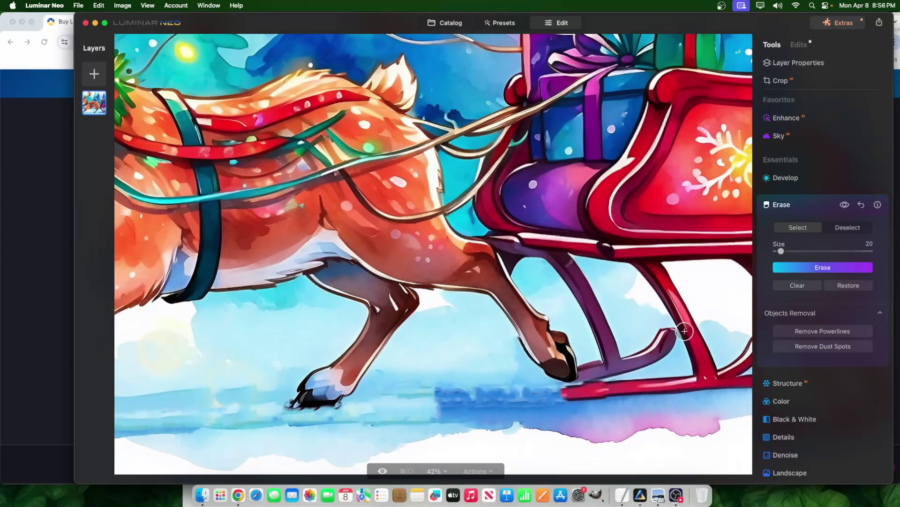
pyautogui.scroll(6, 446, 413)
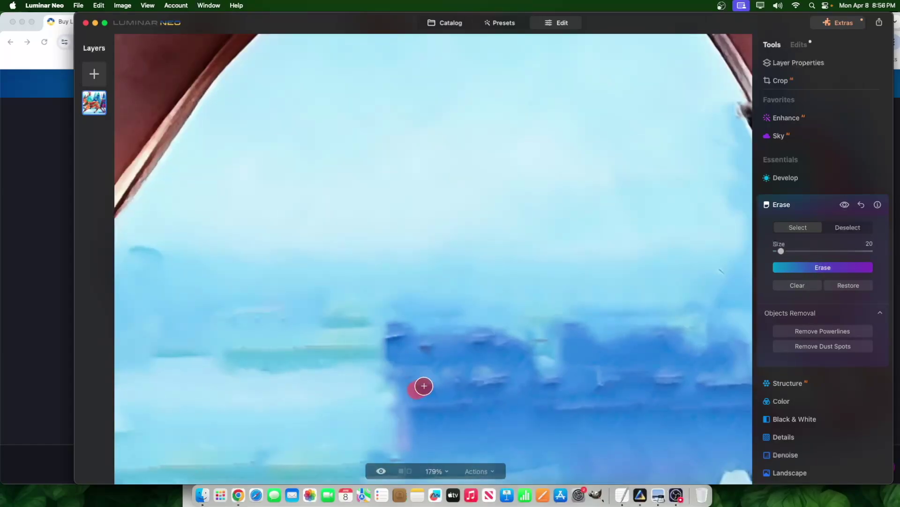
# - From the catalog, open the reindeer-and-sled image on its own, then bring OBS forward
pyautogui.click(444, 23)
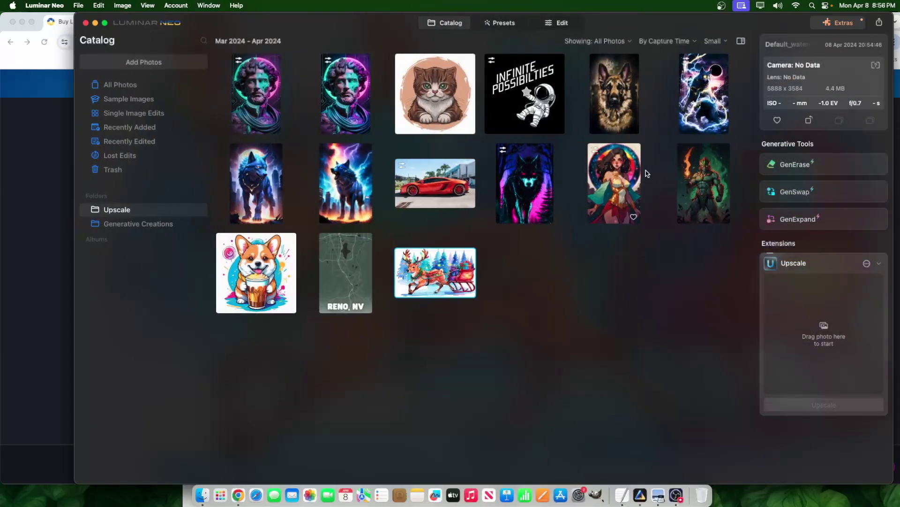
pyautogui.doubleClick(637, 173)
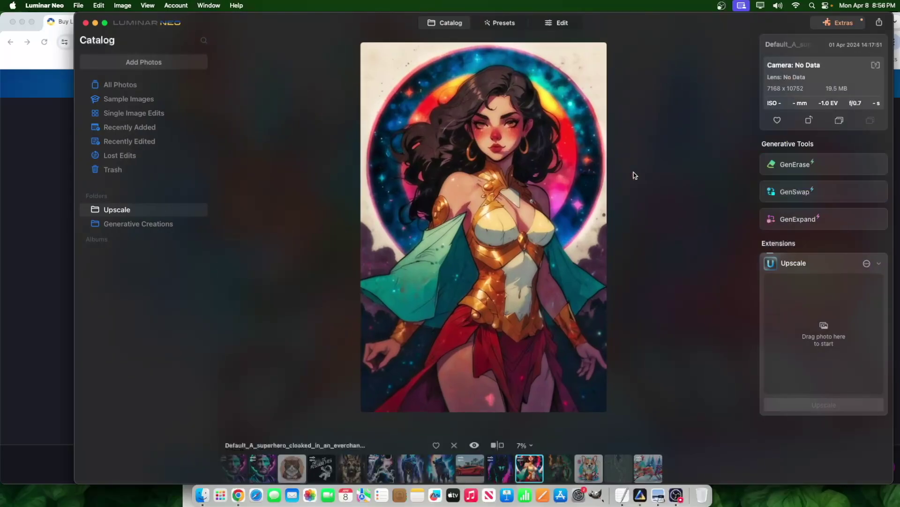
pyautogui.click(425, 23)
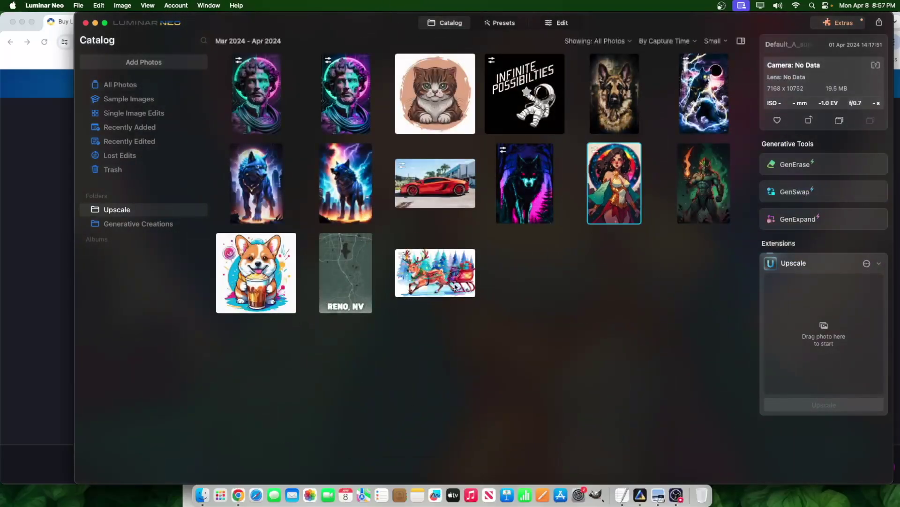
pyautogui.doubleClick(449, 269)
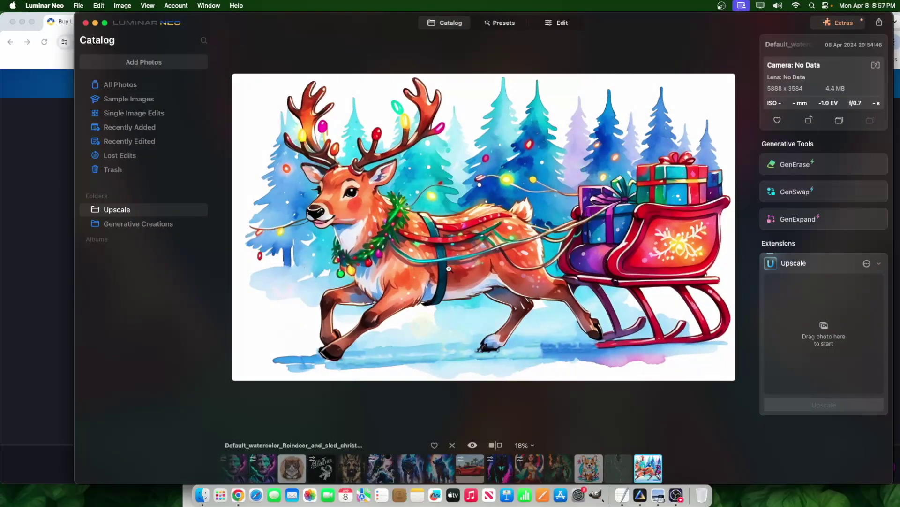
pyautogui.click(678, 495)
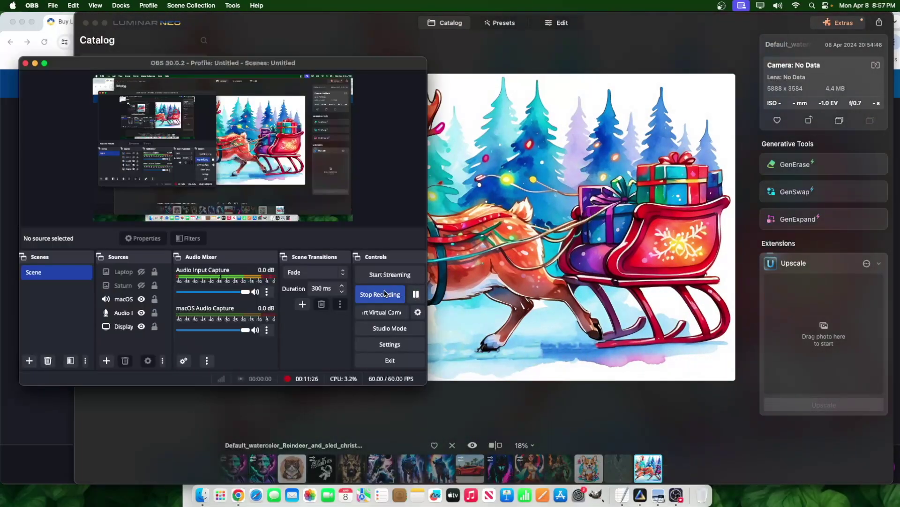